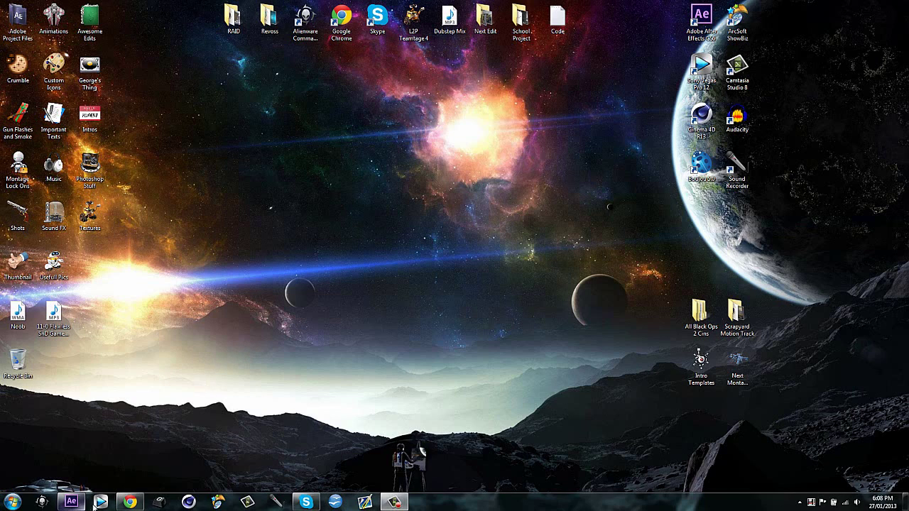
# Review the saved linear Slider expression in the Code note, then close it.
pyautogui.moveTo(115, 6); pyautogui.dragTo(219, 336)
pyautogui.doubleClick(557, 18)
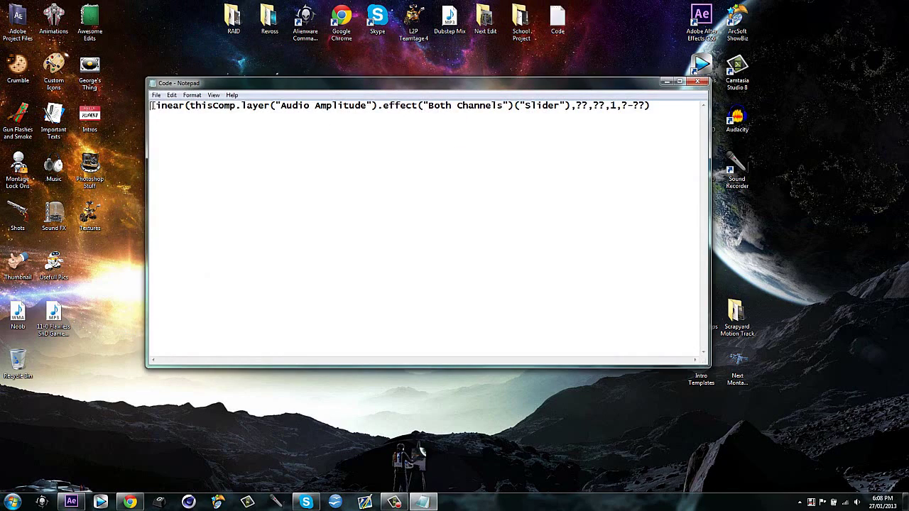
pyautogui.moveTo(151, 105); pyautogui.dragTo(667, 142)
pyautogui.click(674, 103)
pyautogui.moveTo(651, 105); pyautogui.dragTo(144, 135)
pyautogui.click(193, 130)
pyautogui.doubleClick(540, 105)
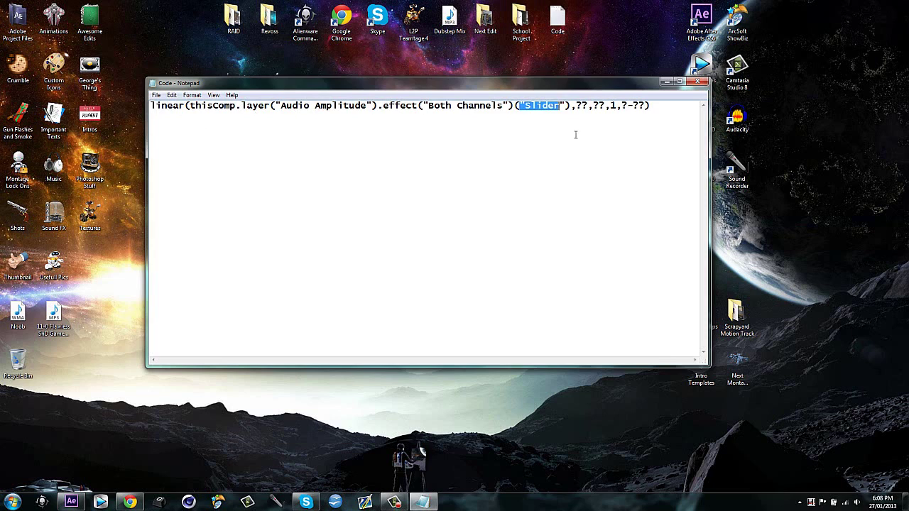
pyautogui.click(663, 107)
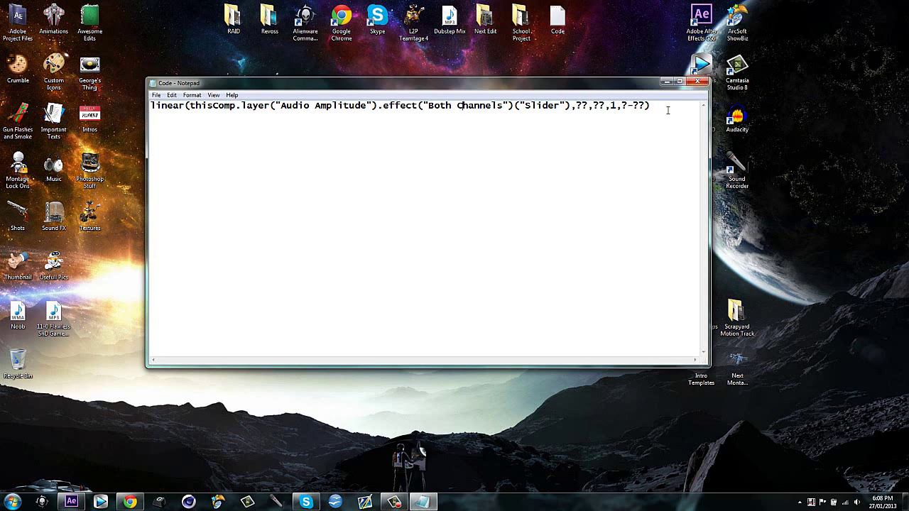
pyautogui.moveTo(668, 105); pyautogui.dragTo(96, 115)
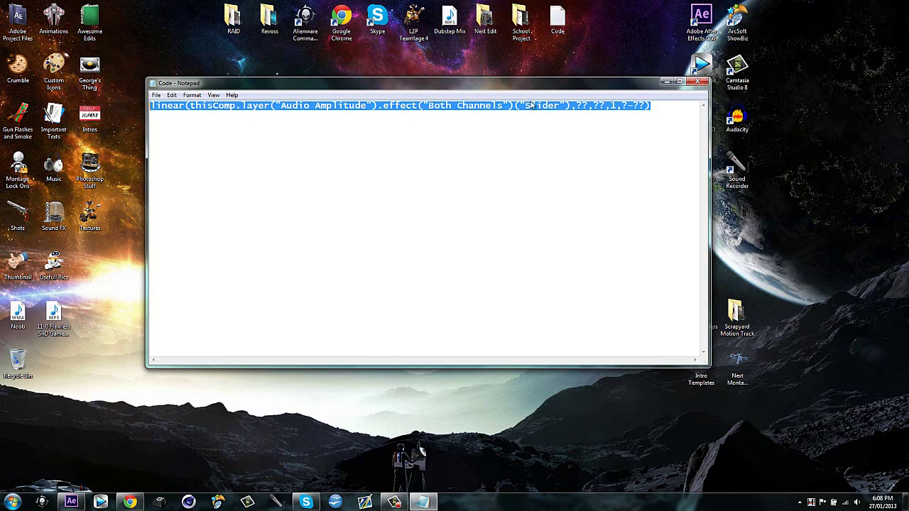
pyautogui.click(697, 82)
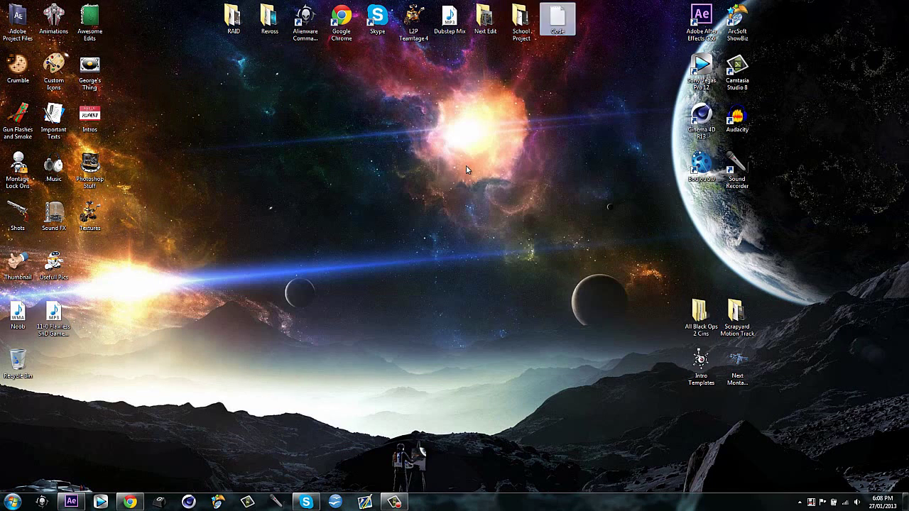
# Build a new comp from Raid Cinematic.mp4 in the Cinematics folder and scrub through it.
pyautogui.click(71, 502)
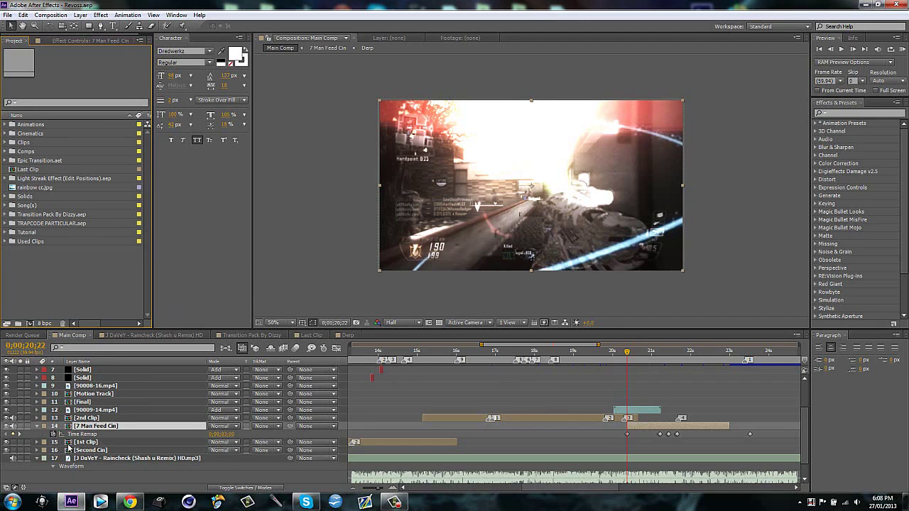
pyautogui.click(6, 133)
pyautogui.click(39, 171)
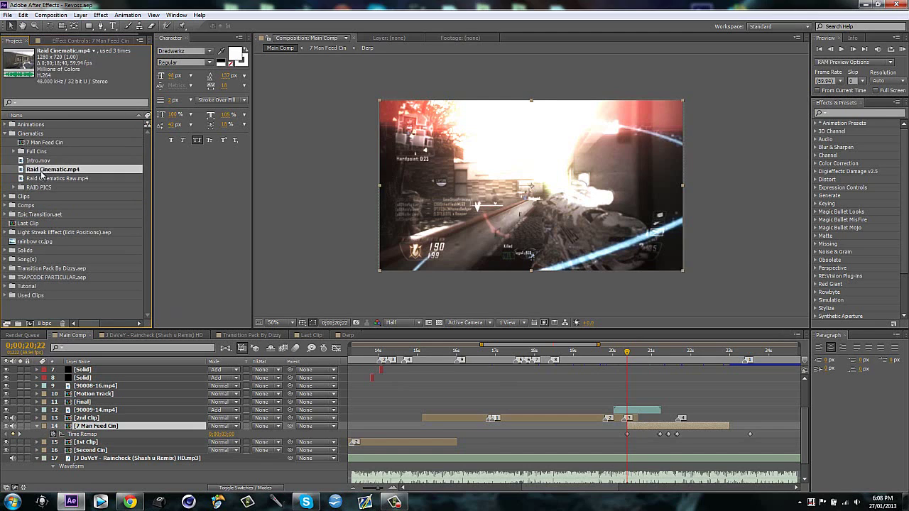
pyautogui.moveTo(41, 172); pyautogui.dragTo(29, 324)
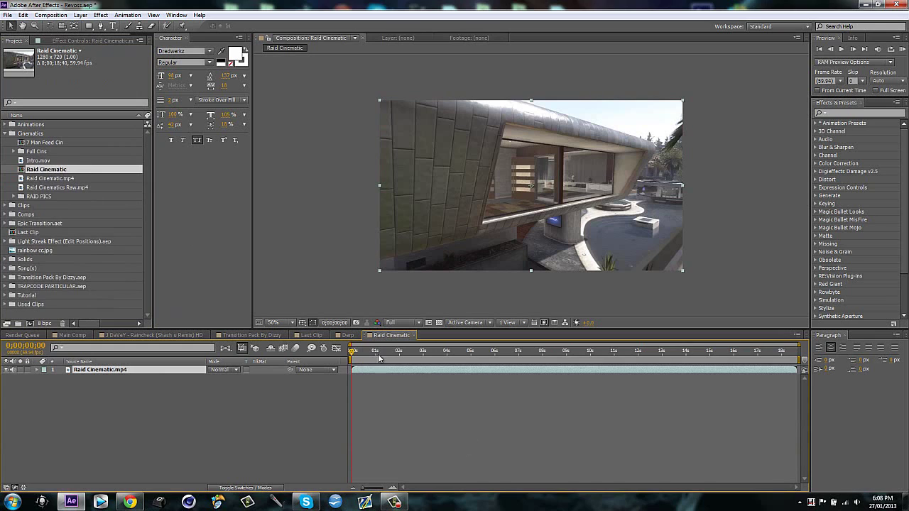
pyautogui.moveTo(379, 358); pyautogui.dragTo(352, 357)
# Import Breakdowns at Tiffanys - Keep your Distance.mp3 from the Desktop Music folder.
pyautogui.click(33, 310)
pyautogui.doubleClick(33, 308)
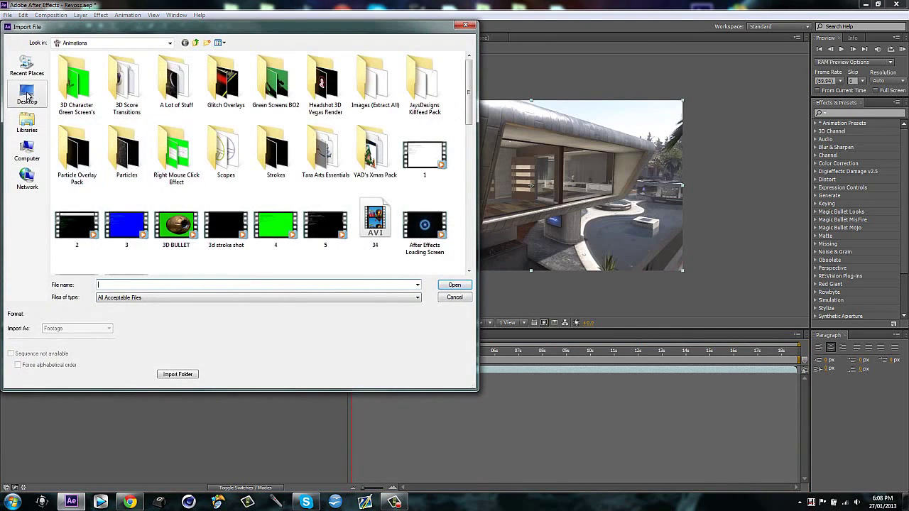
pyautogui.click(27, 93)
pyautogui.doubleClick(295, 231)
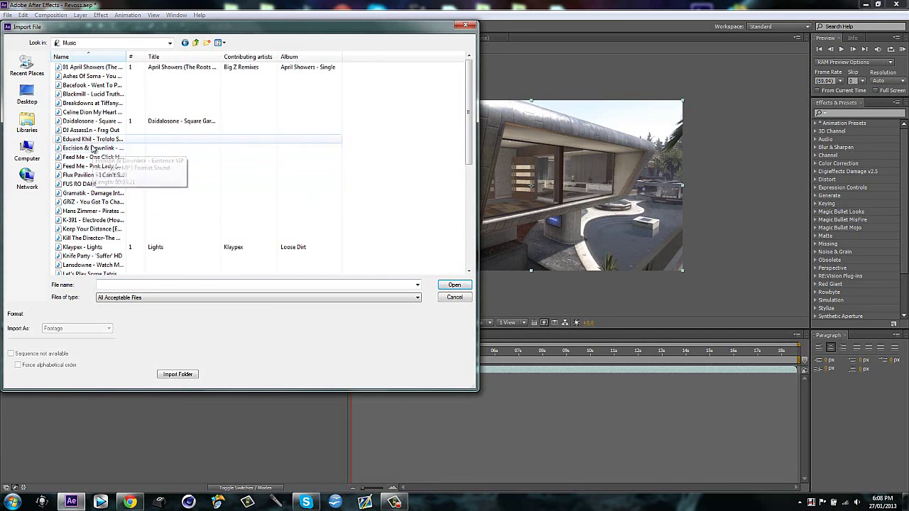
pyautogui.click(98, 104)
pyautogui.doubleClick(98, 105)
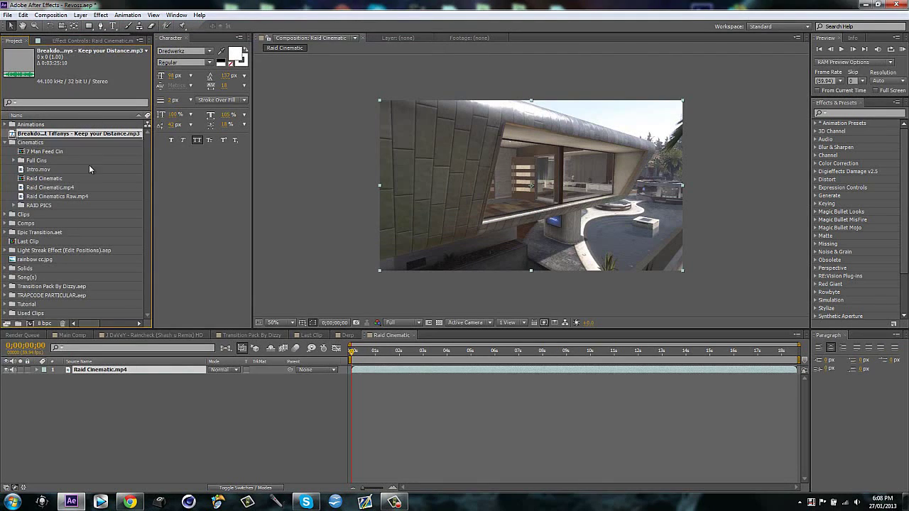
# Place the song under Raid Cinematic.mp4 and slide it to start at 0s.
pyautogui.moveTo(131, 367); pyautogui.dragTo(152, 410)
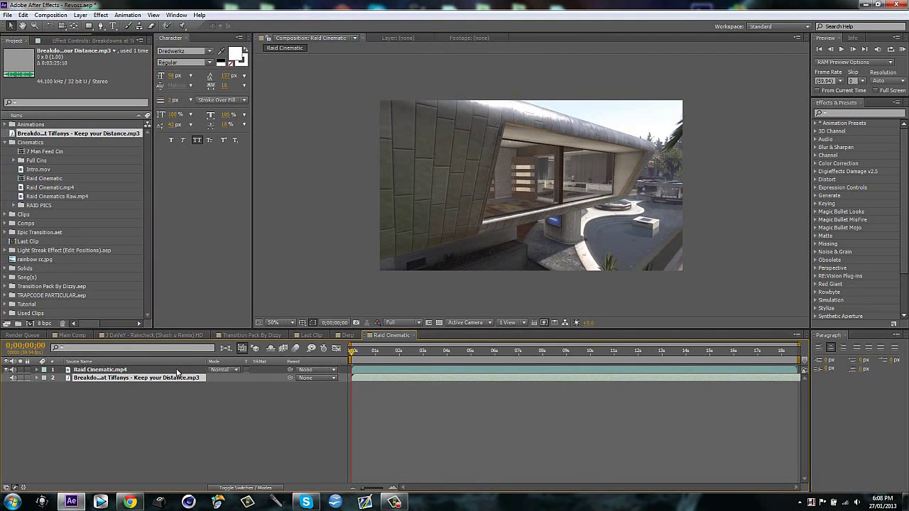
pyautogui.press('l')
pyautogui.press('l')
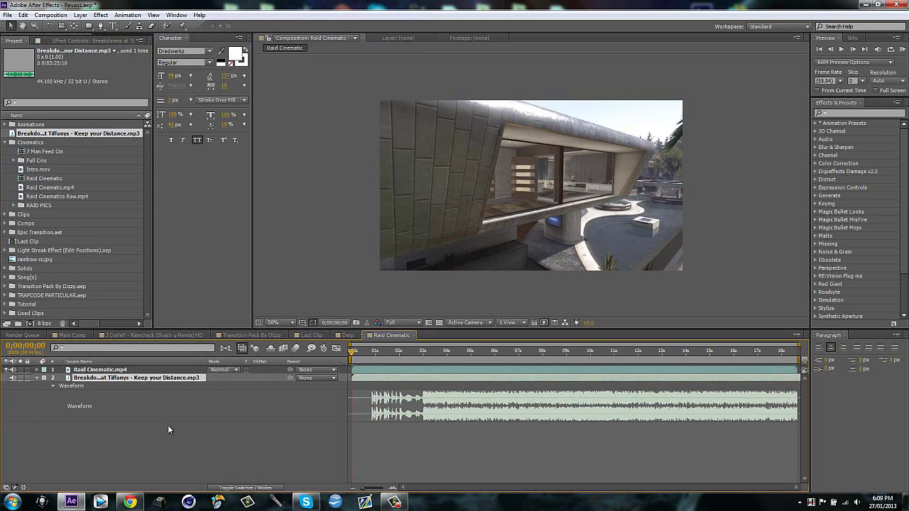
pyautogui.click(161, 429)
pyautogui.moveTo(382, 378); pyautogui.dragTo(364, 378)
pyautogui.press('l')
pyautogui.press('l')
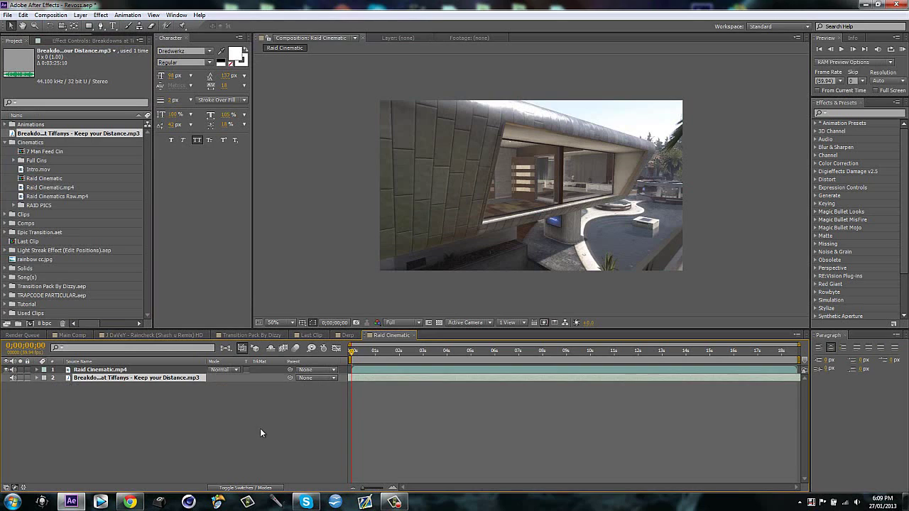
pyautogui.click(260, 433)
pyautogui.click(853, 113)
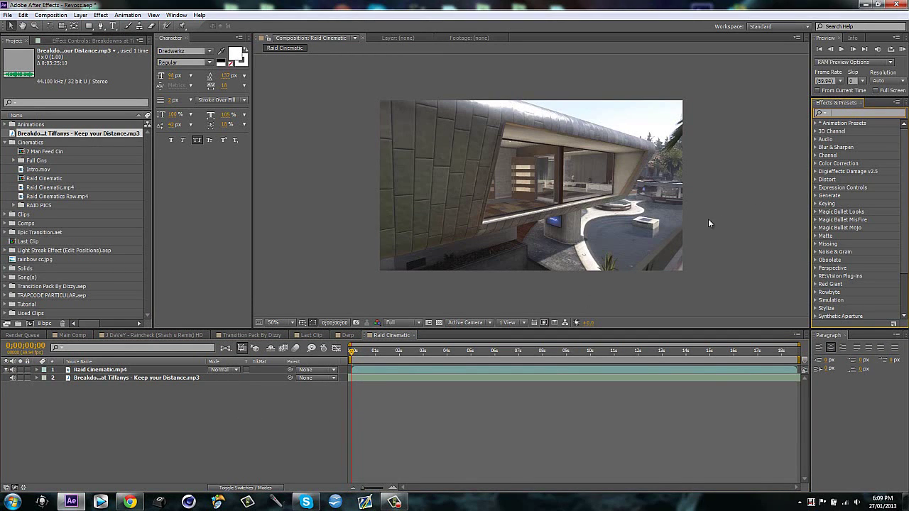
# Apply Bass & Treble to the song layer with Bass 50 and Treble -100.
pyautogui.write('bass')
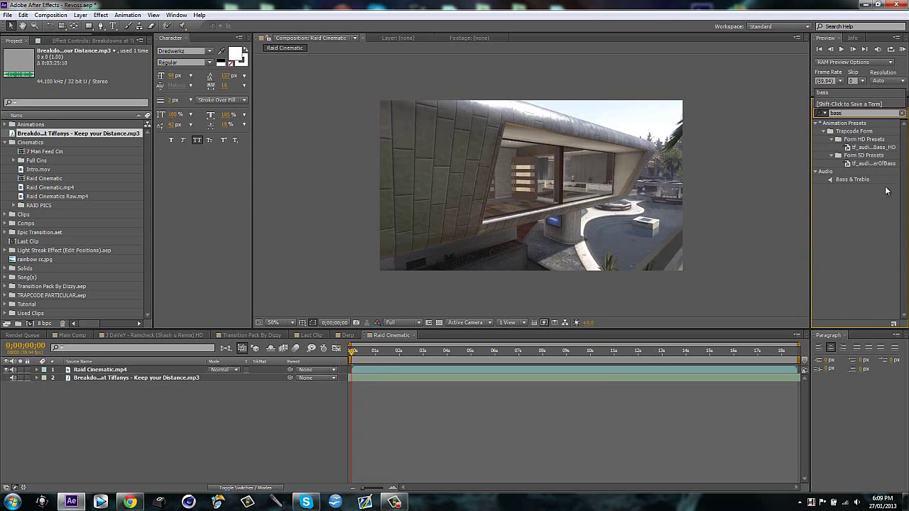
pyautogui.moveTo(858, 179); pyautogui.dragTo(543, 379)
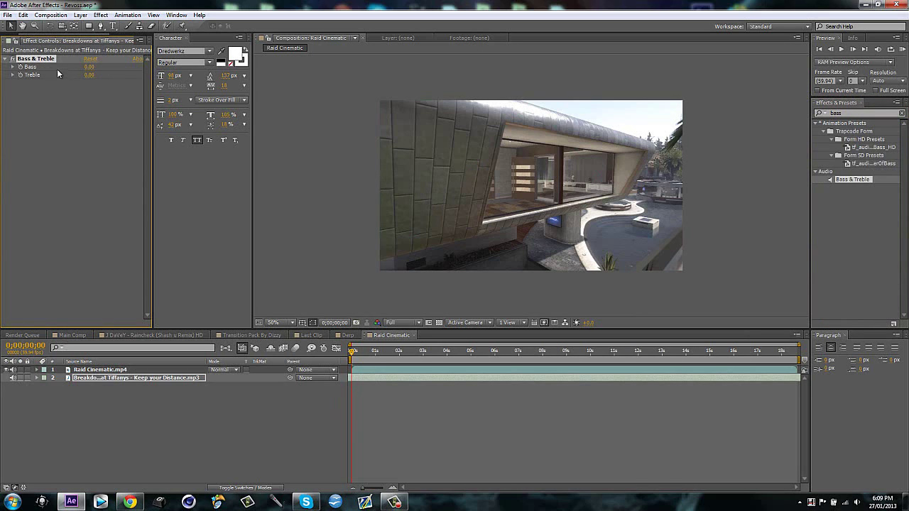
pyautogui.click(89, 67)
pyautogui.write('-100')
pyautogui.press('Return')
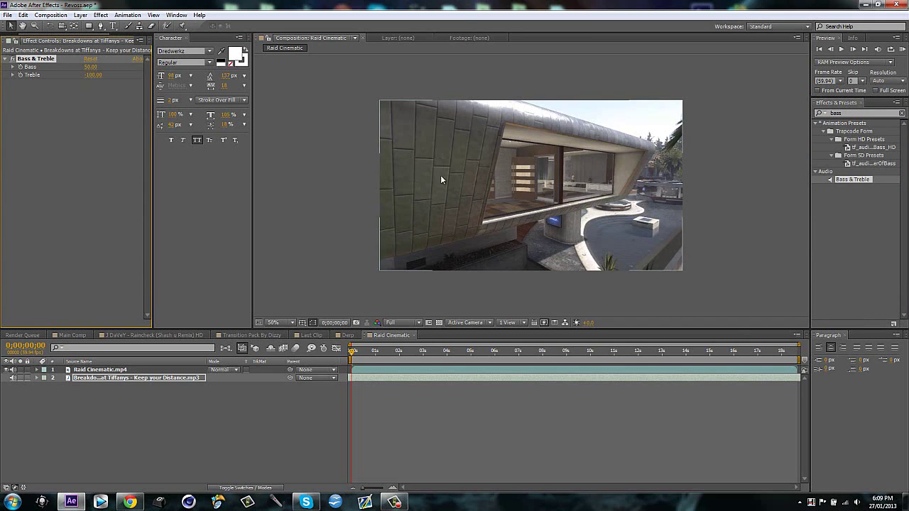
# Dismiss the video clip's layer menu and reselect the song layer.
pyautogui.rightClick(502, 206)
pyautogui.click(400, 299)
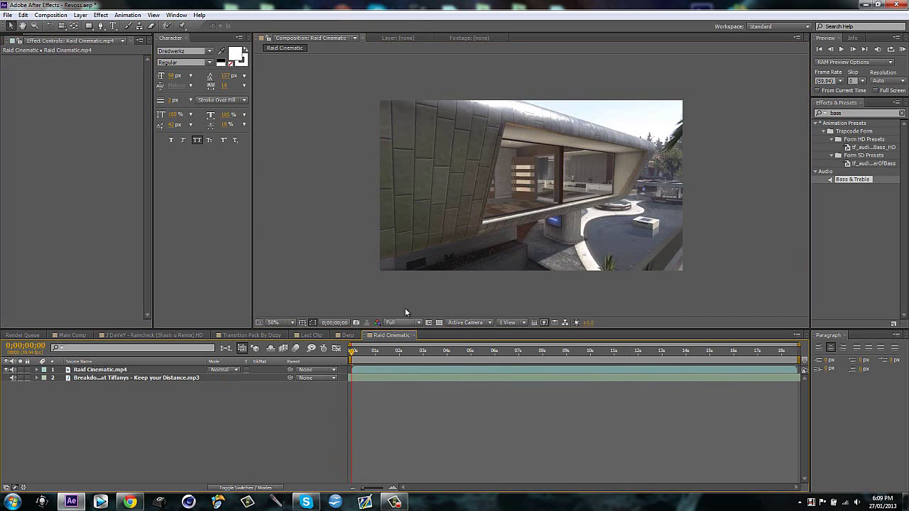
pyautogui.click(106, 378)
# Convert the song's audio to keyframes and delete the Bass & Treble effect.
pyautogui.rightClick(476, 379)
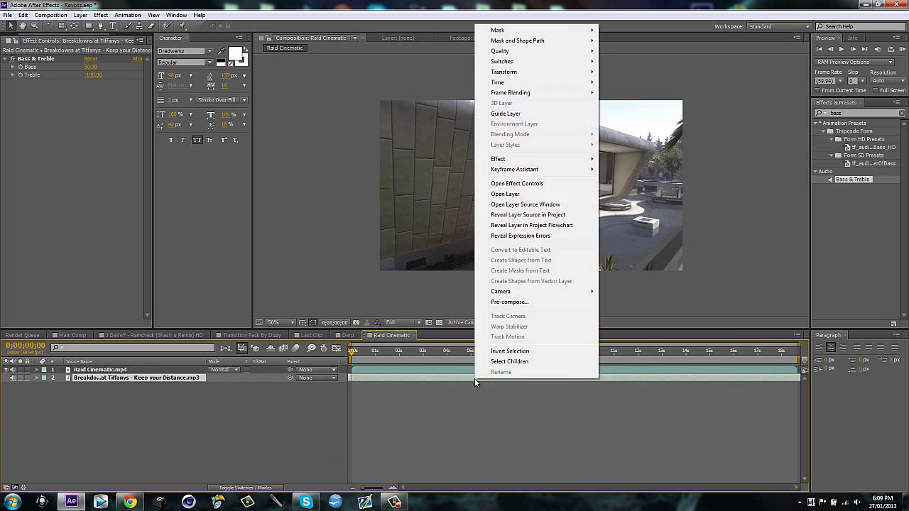
pyautogui.moveTo(538, 171)
pyautogui.click(675, 172)
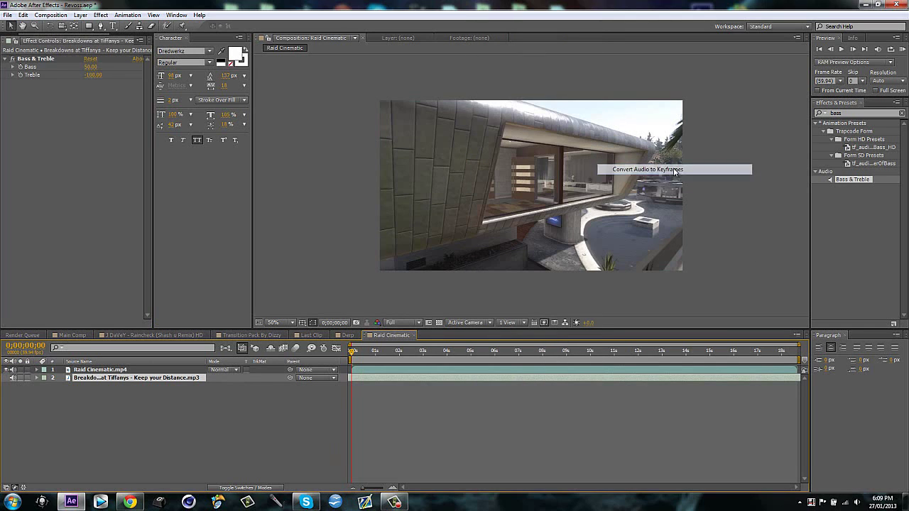
pyautogui.click(36, 58)
pyautogui.press('Delete')
# Delete the Left Channel and Right Channel effects from Audio Amplitude, keeping Both Channels Slider.
pyautogui.click(106, 370)
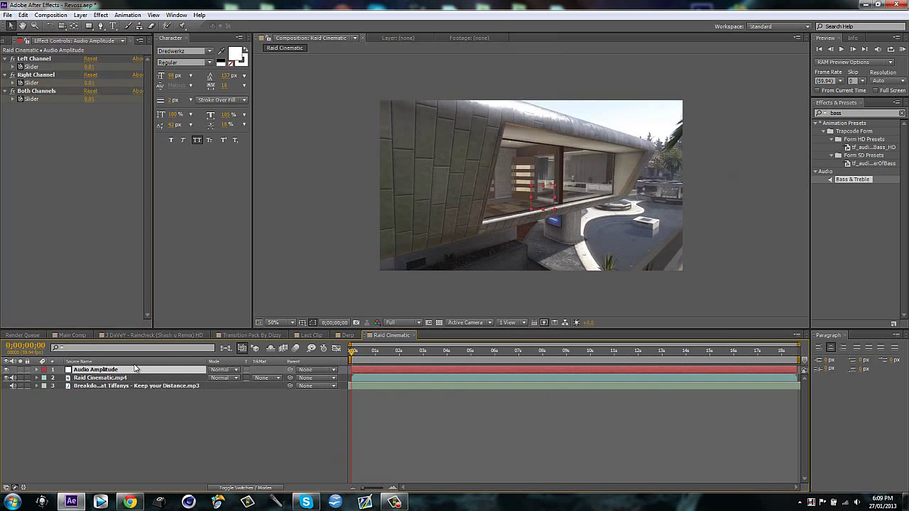
pyautogui.press('u')
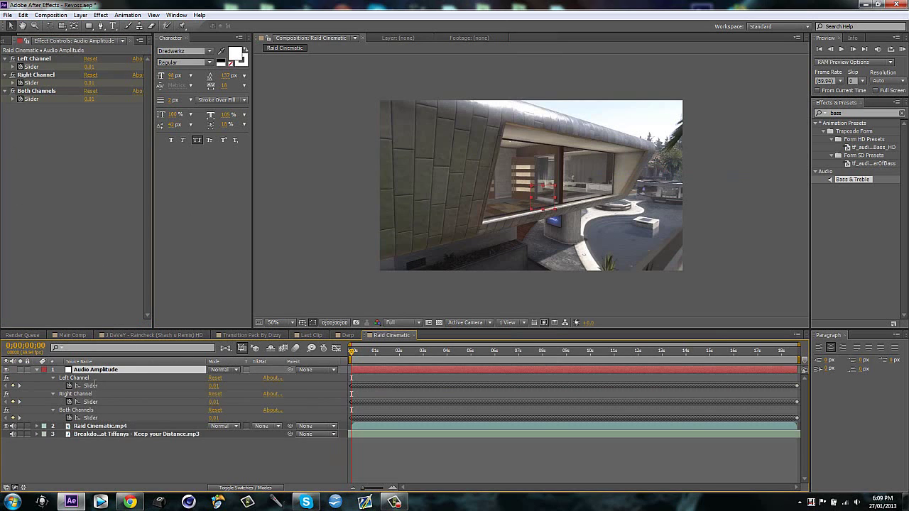
pyautogui.click(30, 60)
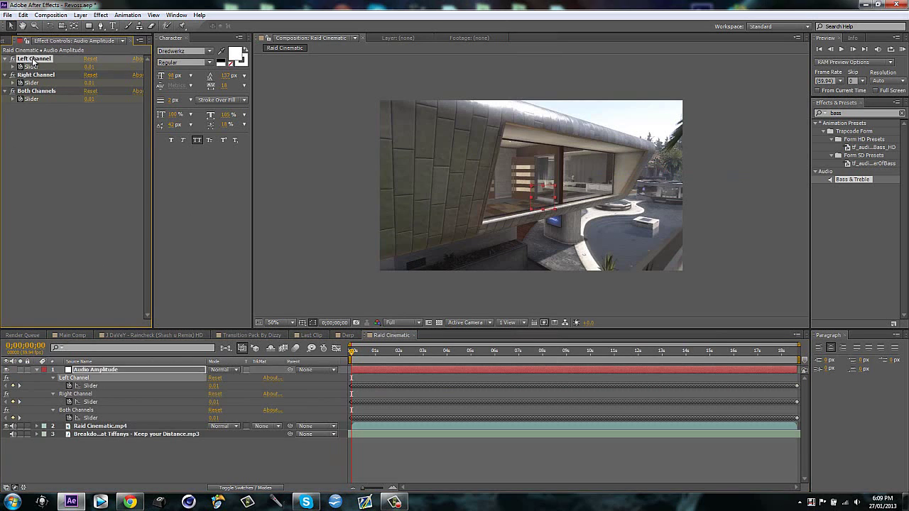
pyautogui.press('Delete')
pyautogui.click(35, 59)
pyautogui.press('Delete')
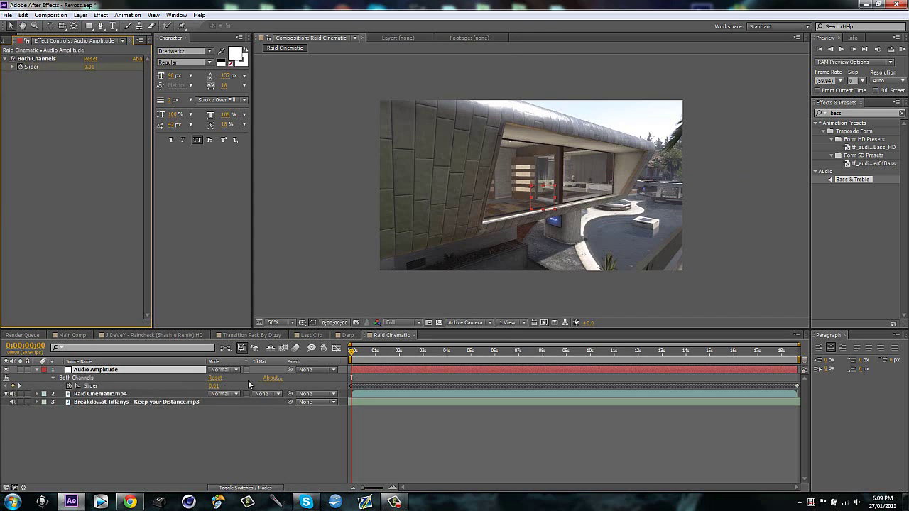
pyautogui.click(91, 386)
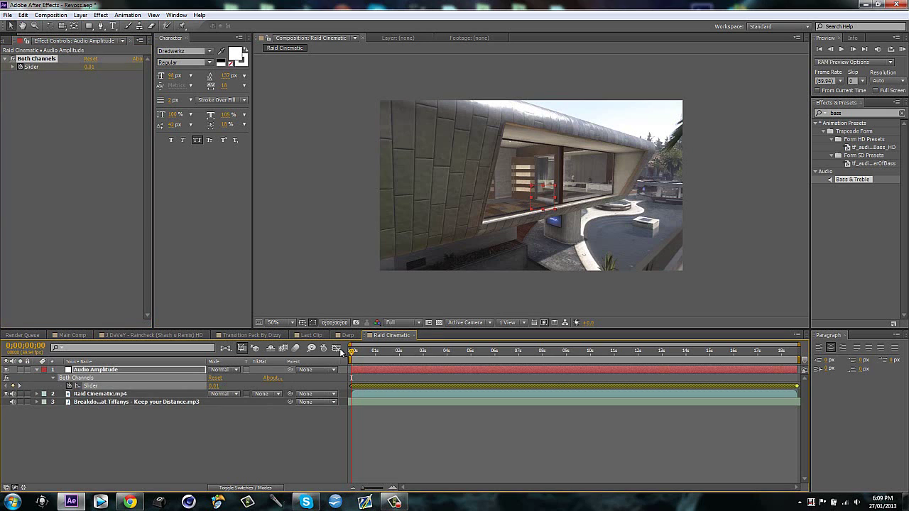
# Graph the Both Channels slider over the first seconds and read peaks around 50–73.
pyautogui.click(336, 348)
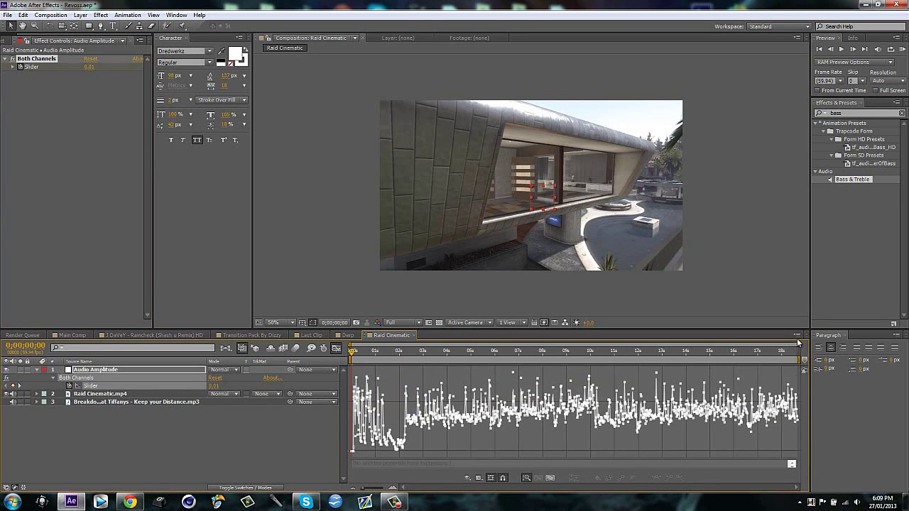
pyautogui.moveTo(800, 344); pyautogui.dragTo(461, 344)
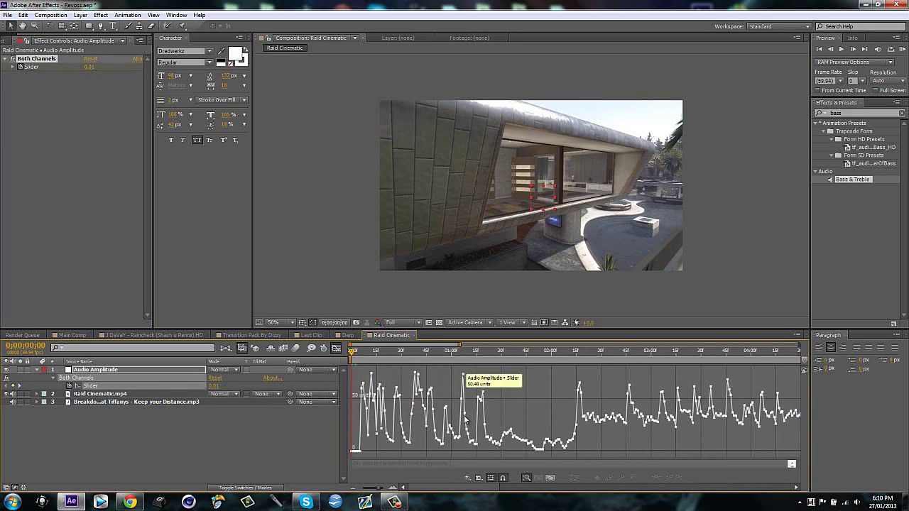
pyautogui.moveTo(464, 375)
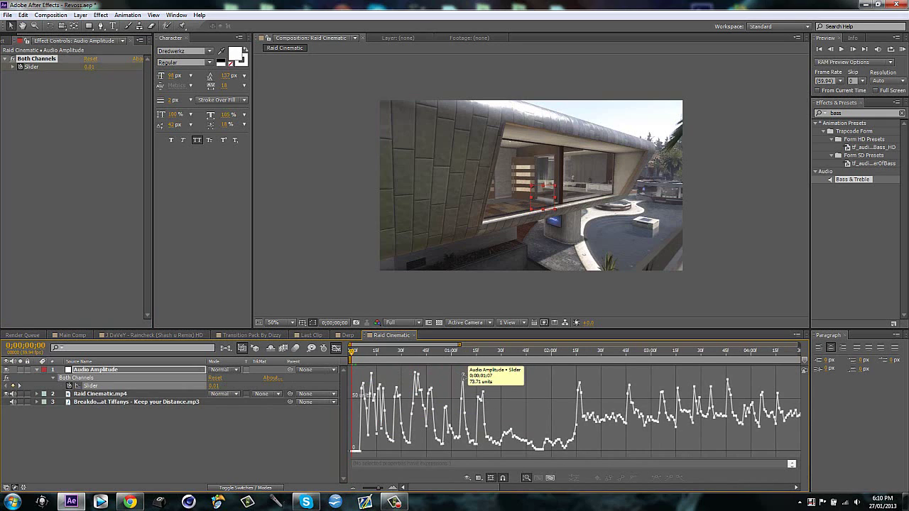
pyautogui.moveTo(449, 429)
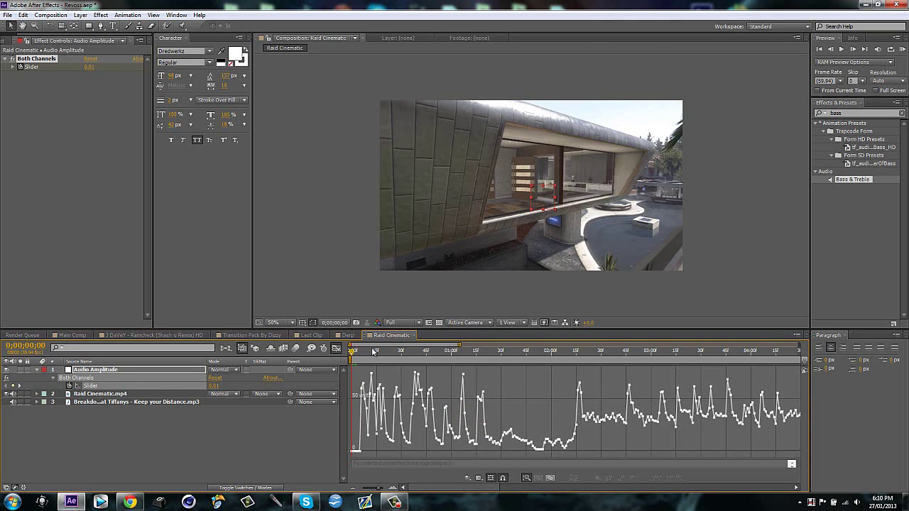
# Add an adjustment layer named Twitch at the top of the comp.
pyautogui.click(336, 348)
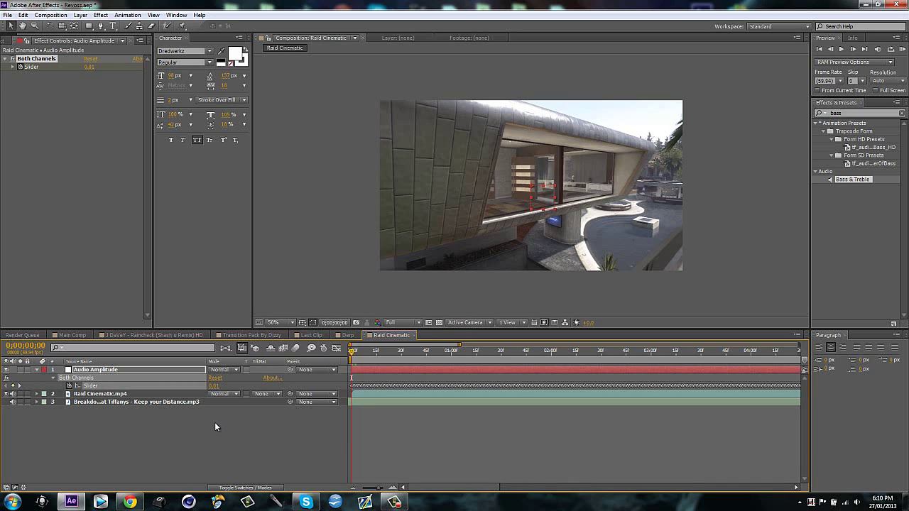
pyautogui.hotkey('ctrl', 'alt', 'y')
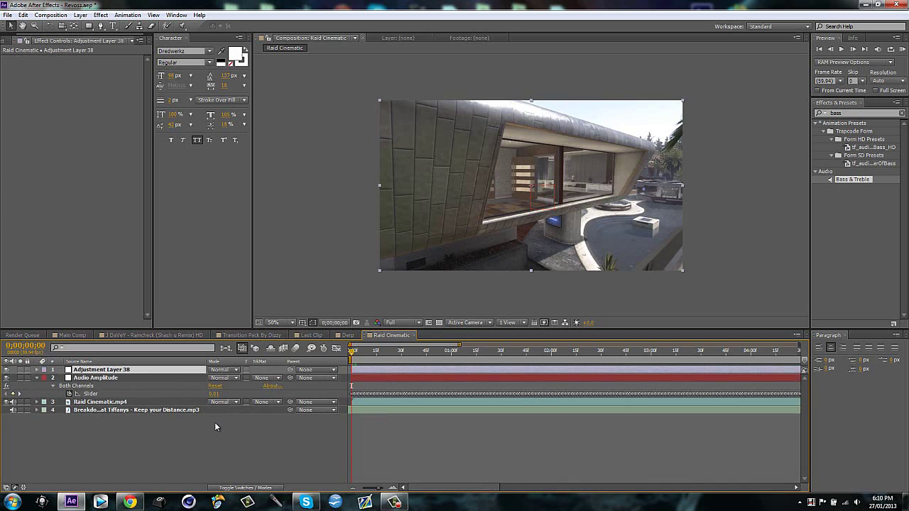
pyautogui.press('Return')
pyautogui.write('Twitch')
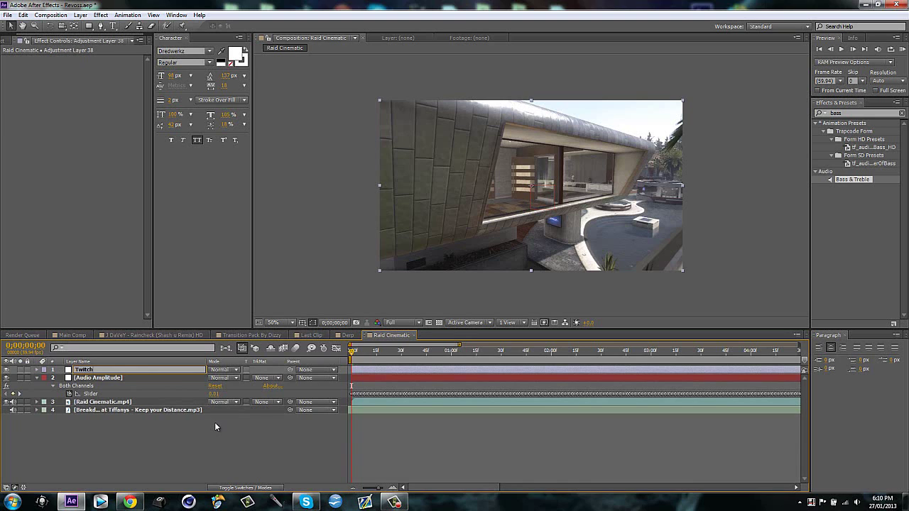
pyautogui.press('Return')
# Search 'twitch' in Effects & Presets, hiding the animation preset matches.
pyautogui.hotkey('ctrl', '5')
pyautogui.write('tei')
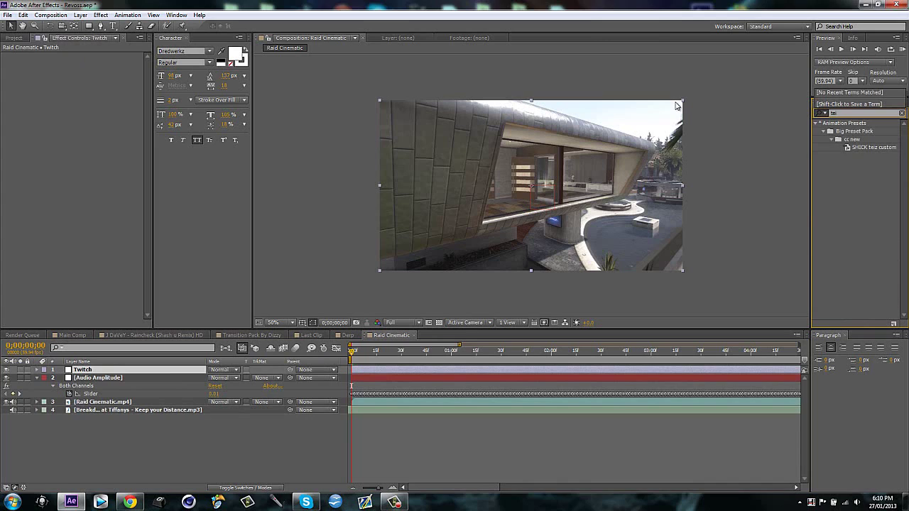
pyautogui.press('BackSpace')
pyautogui.press('BackSpace')
pyautogui.write('witch')
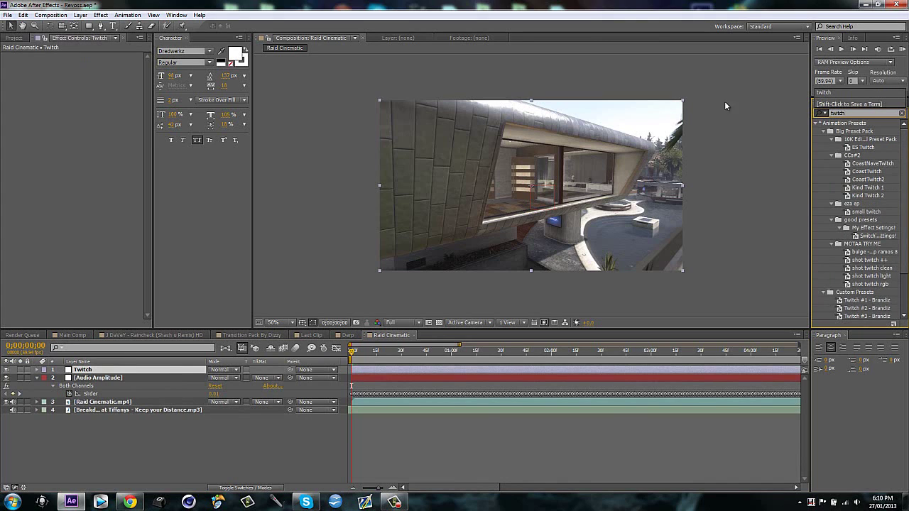
pyautogui.click(817, 123)
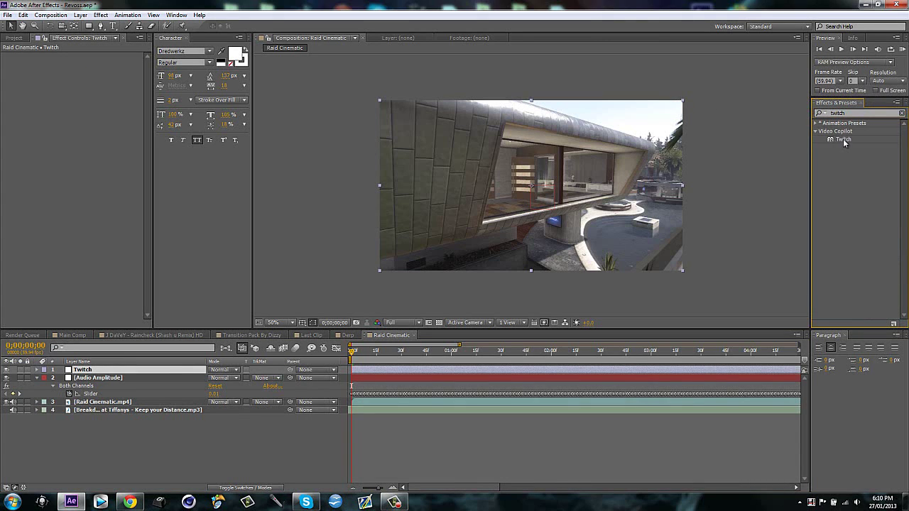
# Apply Video Copilot's Twitch to the Twitch layer and enable Light alongside Color.
pyautogui.doubleClick(844, 138)
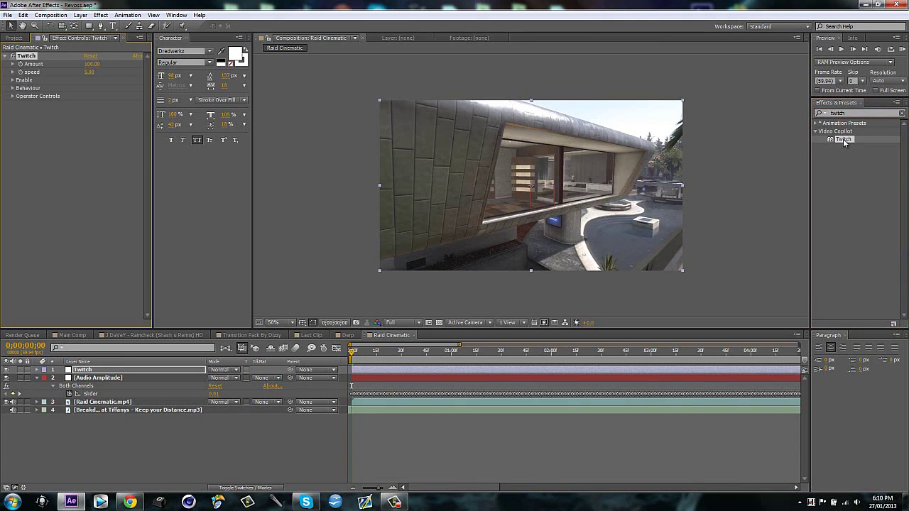
pyautogui.click(12, 79)
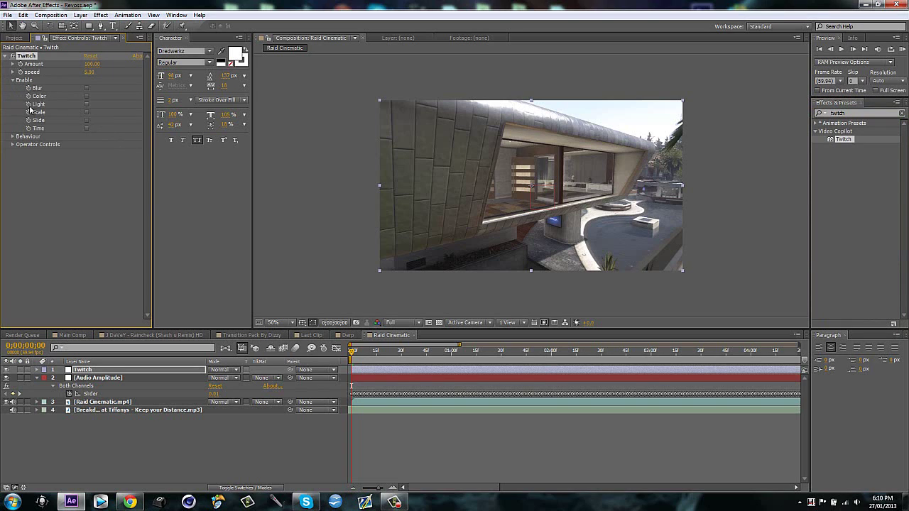
pyautogui.click(86, 104)
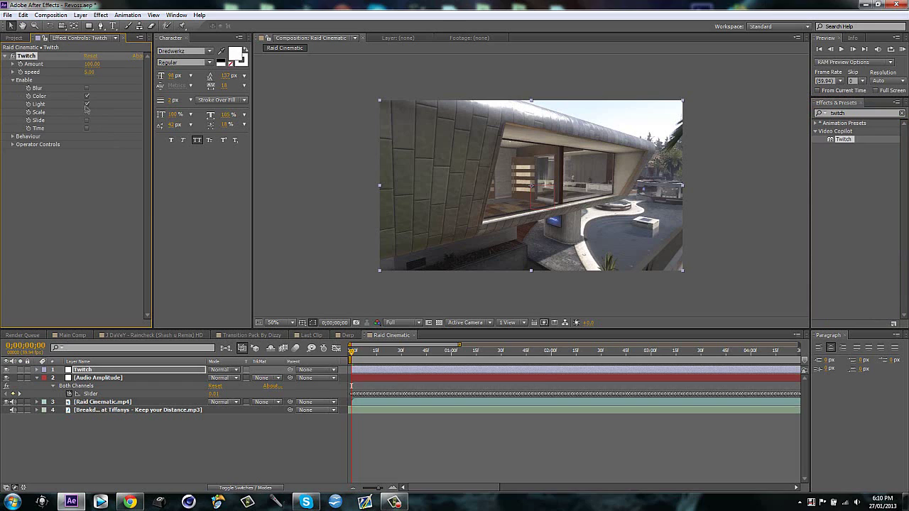
pyautogui.click(12, 144)
# Set Twitch Color Randomize to 100, Light Amount to 70 and Color Amount to 65.
pyautogui.click(22, 161)
pyautogui.click(89, 193)
pyautogui.write('100')
pyautogui.press('Return')
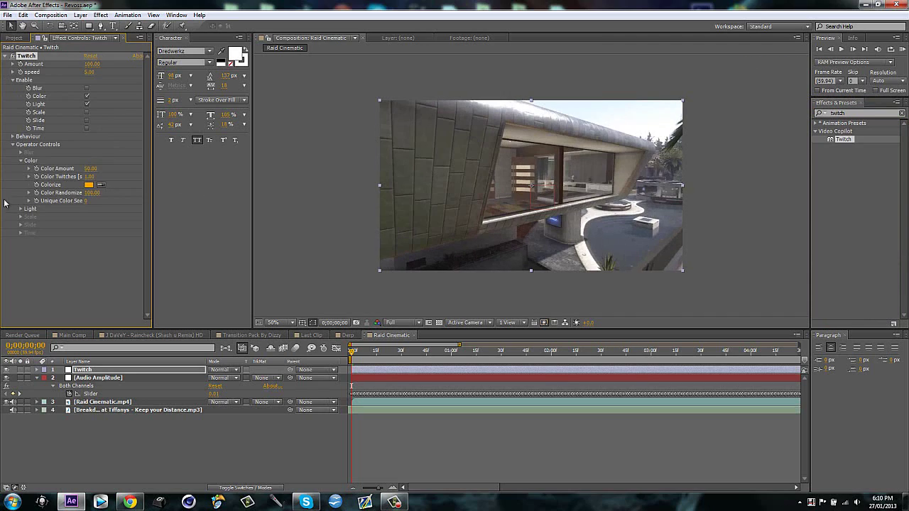
pyautogui.click(20, 209)
pyautogui.click(89, 217)
pyautogui.write('70')
pyautogui.click(91, 168)
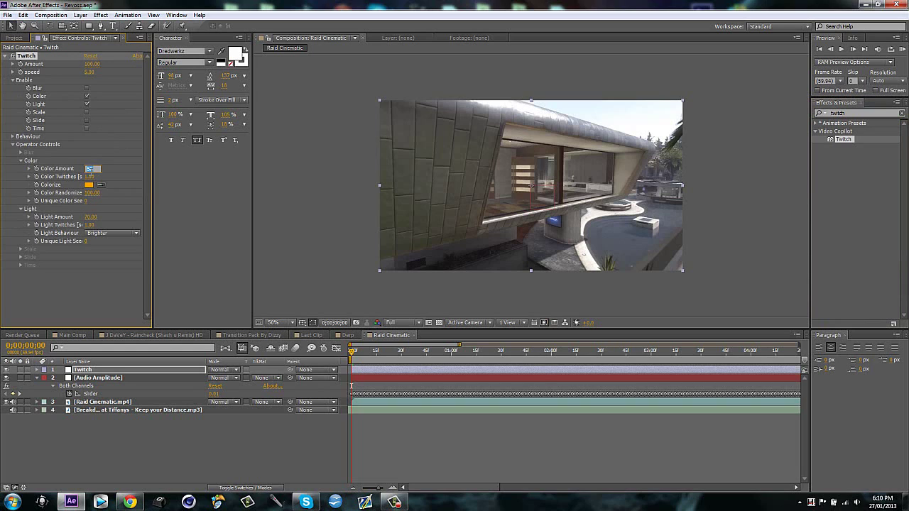
pyautogui.write('65')
pyautogui.press('Return')
pyautogui.click(13, 145)
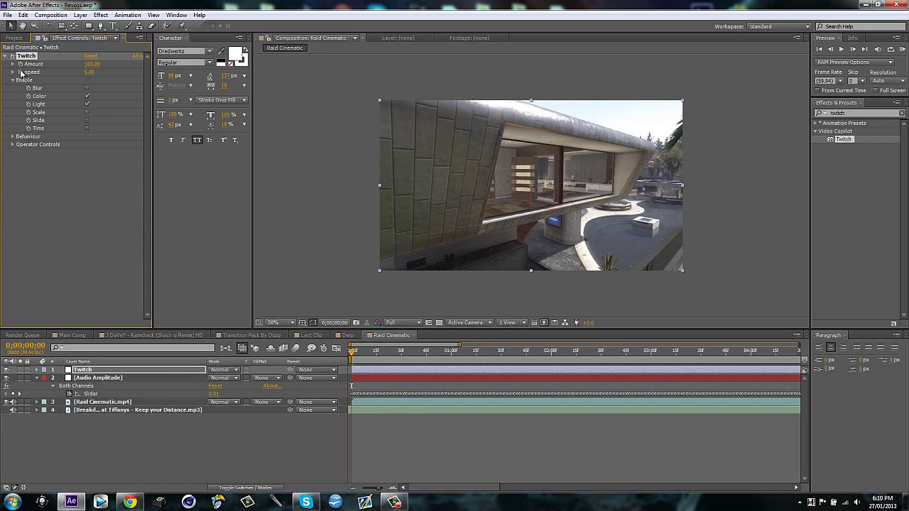
# Replace the Twitch speed expression with the pasted Audio Amplitude linear() mapping, filling 25 and 70.
pyautogui.keyDown('alt'); pyautogui.click(21, 72); pyautogui.keyUp('alt')
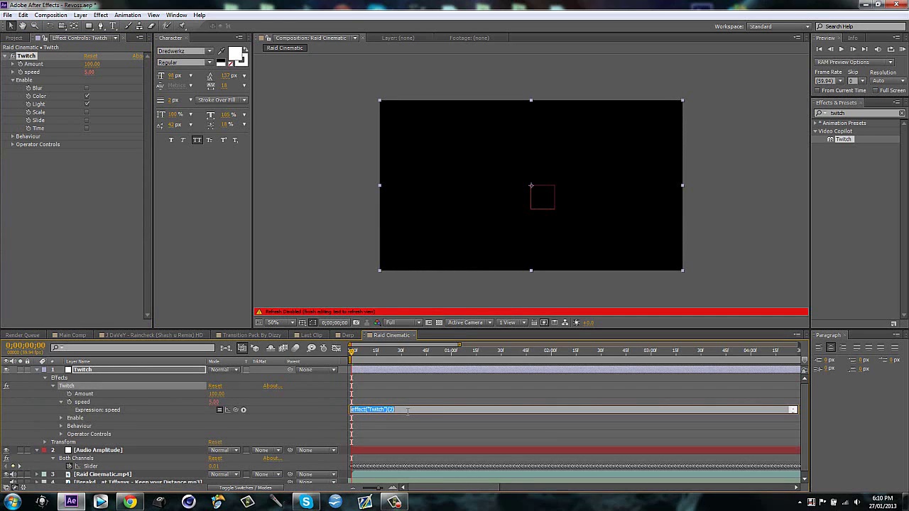
pyautogui.moveTo(405, 411); pyautogui.dragTo(327, 415)
pyautogui.press('BackSpace')
pyautogui.write('linear(thisComp.layer("Audio Amplitude").effect("Both Channels")("Slider"),??,??,1,??)')
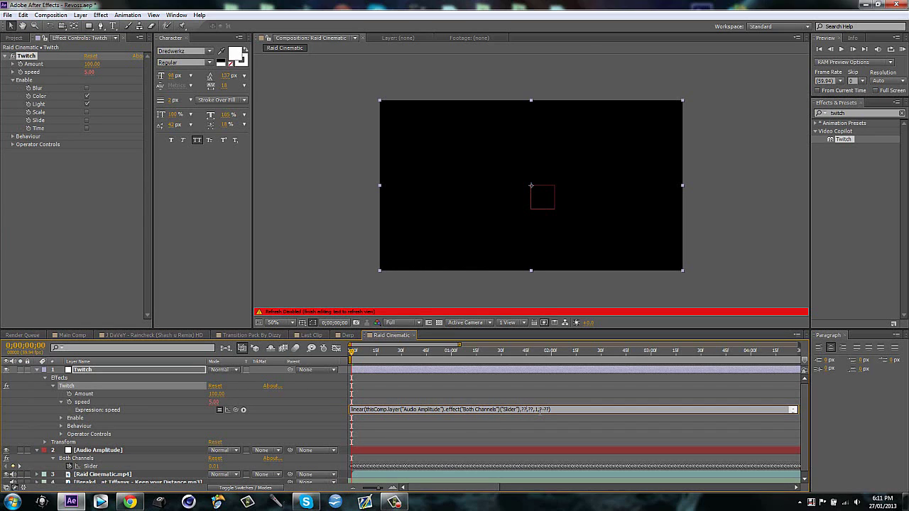
pyautogui.press('BackSpace')
pyautogui.press('BackSpace')
pyautogui.write('25')
pyautogui.press('BackSpace')
pyautogui.press('BackSpace')
pyautogui.write('70')
pyautogui.click(550, 427)
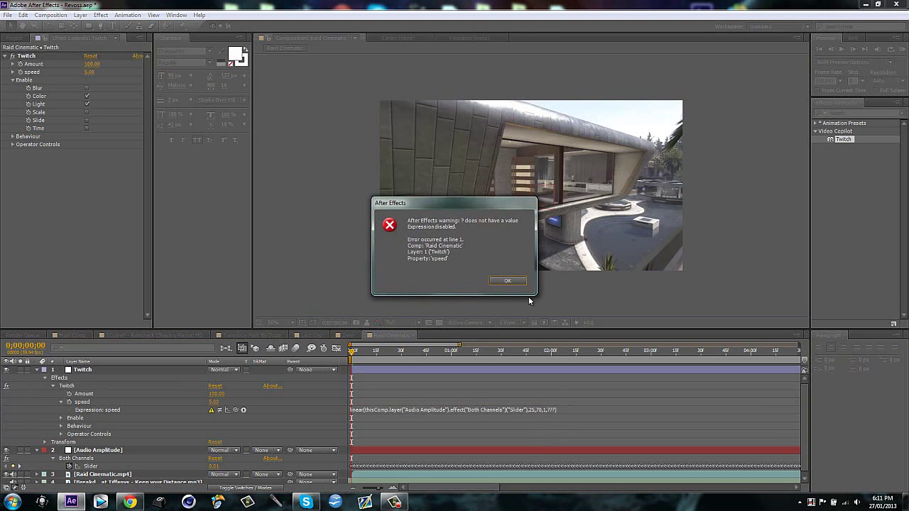
pyautogui.click(506, 282)
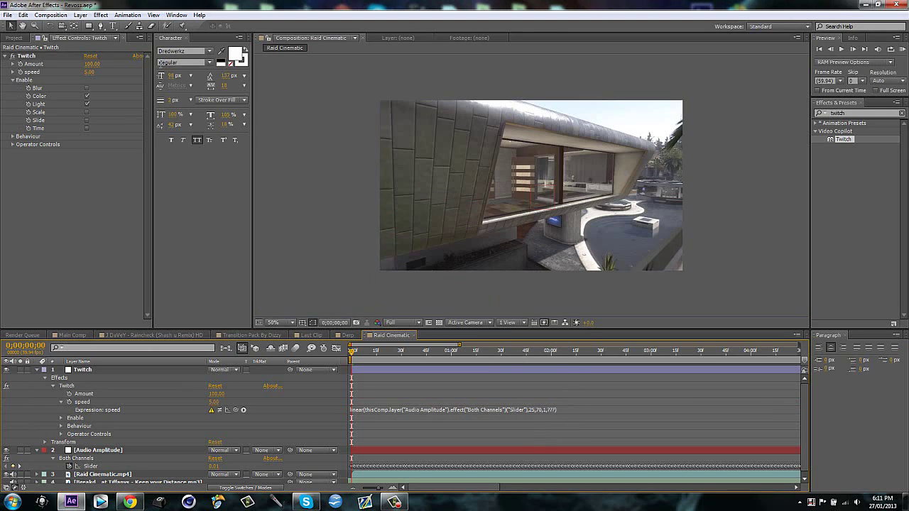
# Fill the expression's last value with 6 so levels 25–70 map to speeds 1–6.
pyautogui.click(551, 409)
pyautogui.click(544, 410)
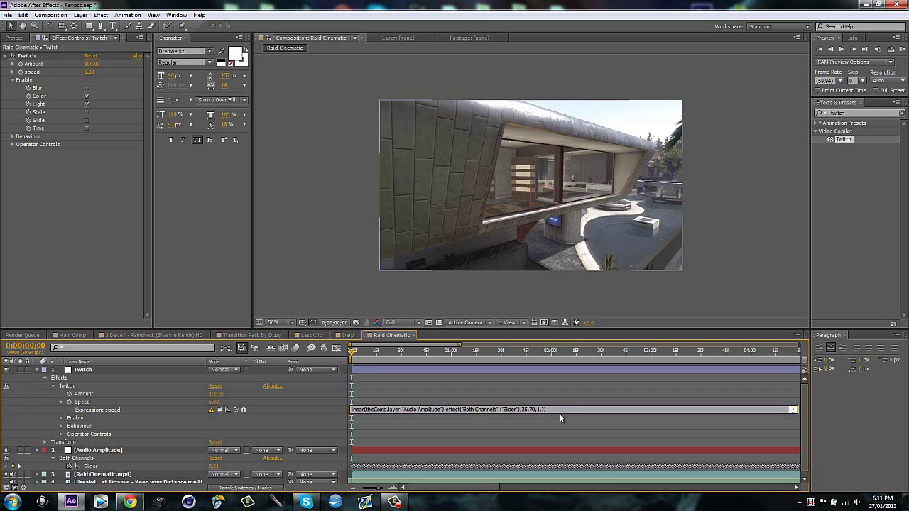
pyautogui.write('6')
pyautogui.click(554, 428)
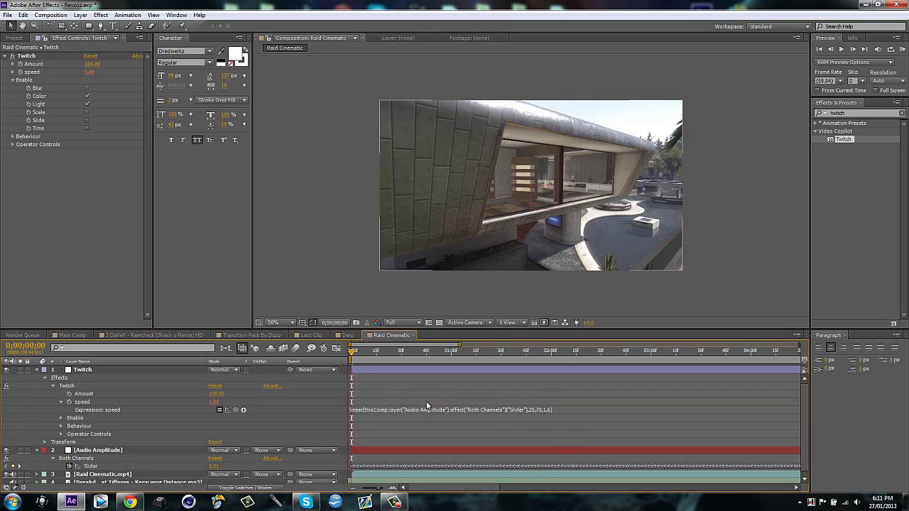
# Check Raid Cinematic.mp4's audio, then reveal the music track's waveform.
pyautogui.scroll(-1, 386, 471)
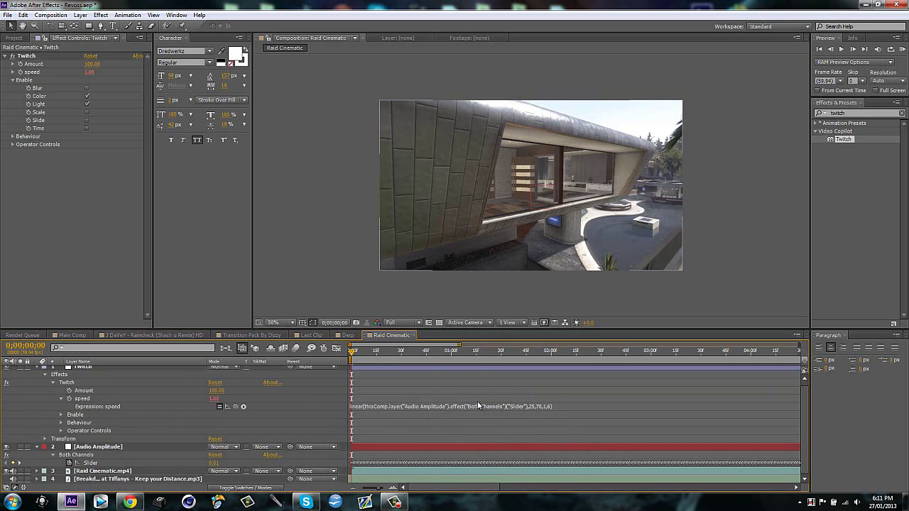
pyautogui.click(383, 470)
pyautogui.press('l')
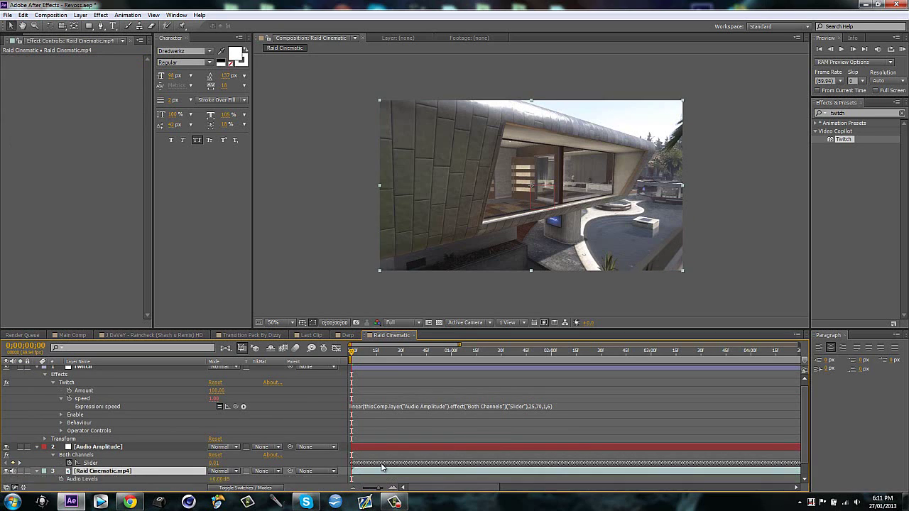
pyautogui.press('l')
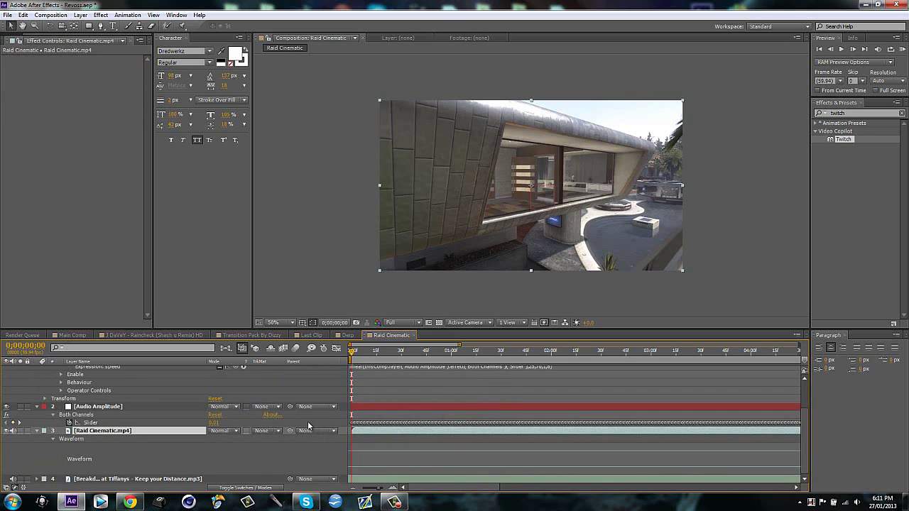
pyautogui.press('l')
pyautogui.press('l')
pyautogui.click(380, 471)
pyautogui.press('l')
pyautogui.press('l')
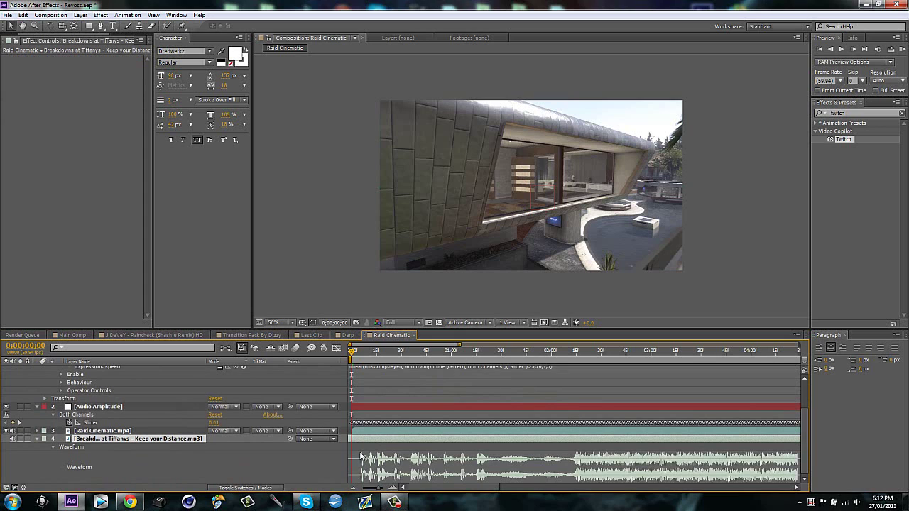
# Collapse all of the Twitch layer's properties.
pyautogui.scroll(2, 547, 397)
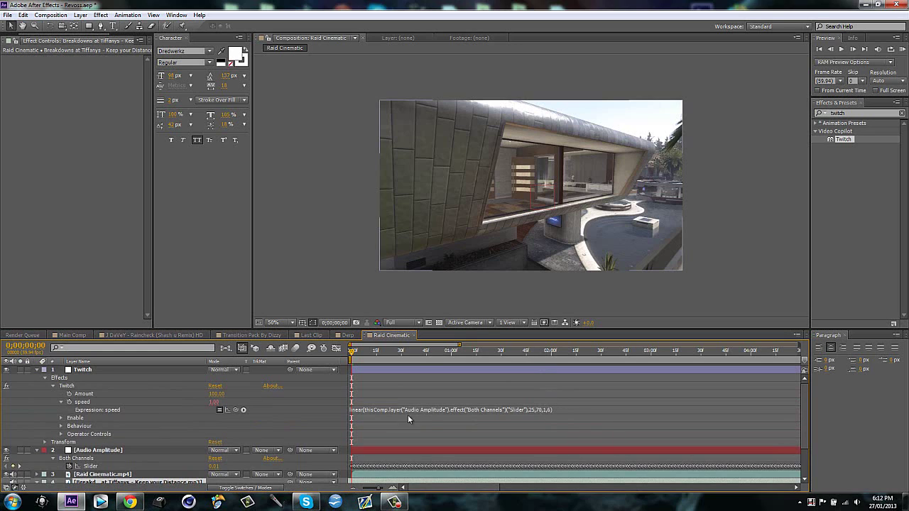
pyautogui.click(413, 369)
pyautogui.hotkey('ctrl', '`')
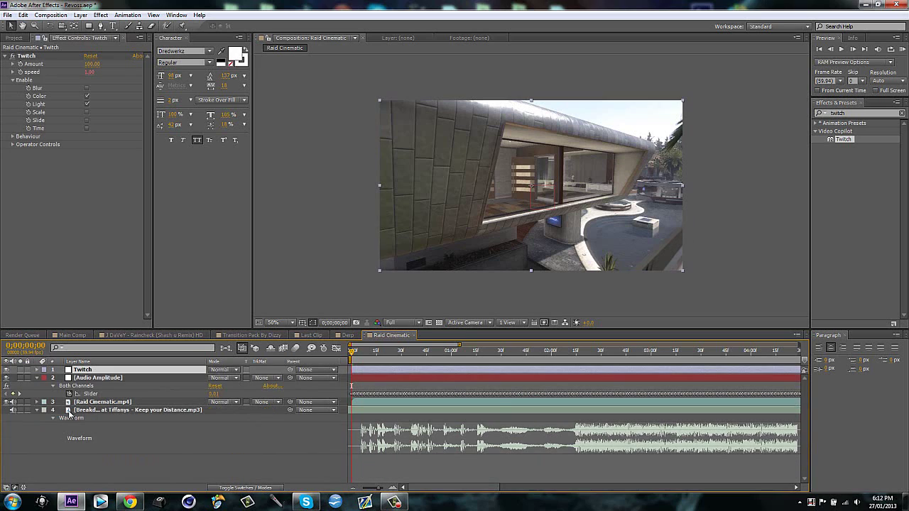
# Duplicate Audio Amplitude, rename the copy Amount and move it below Audio Amplitude.
pyautogui.click(108, 378)
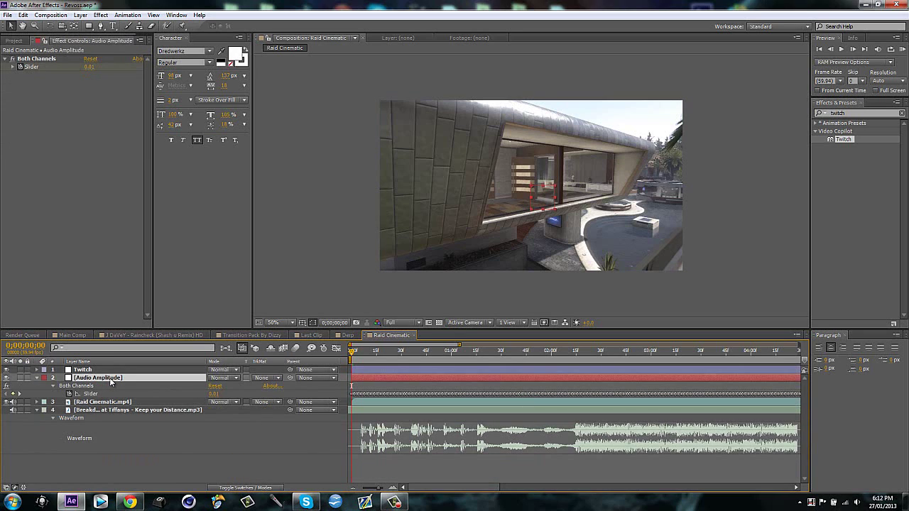
pyautogui.hotkey('ctrl', 'd')
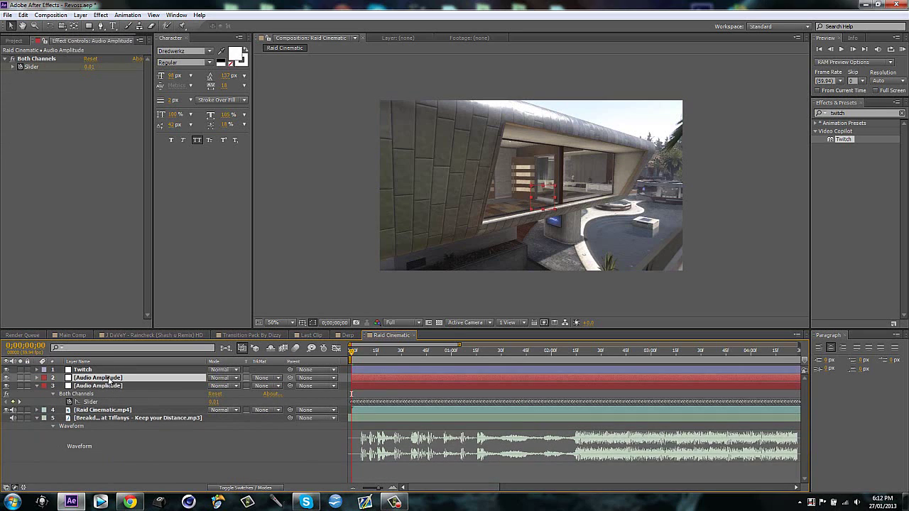
pyautogui.press('Return')
pyautogui.write('Amount')
pyautogui.press('Return')
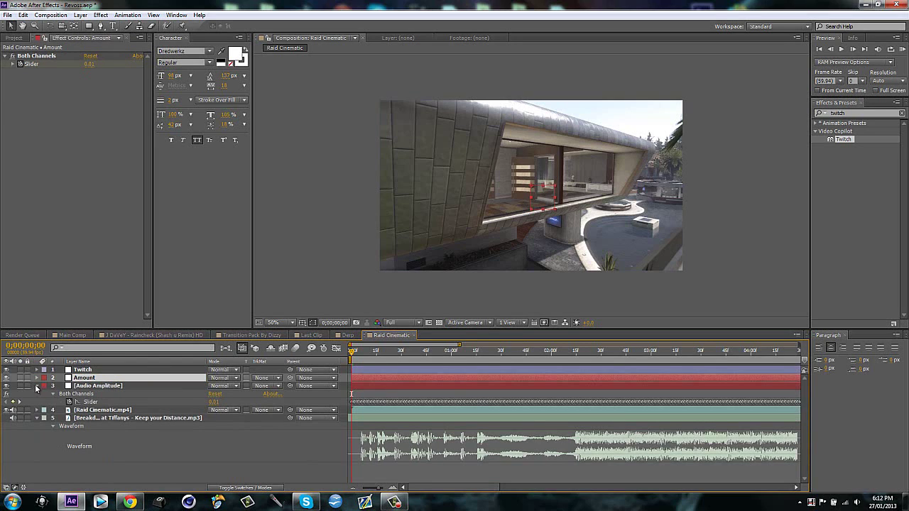
pyautogui.click(37, 386)
pyautogui.moveTo(84, 378); pyautogui.dragTo(85, 392)
pyautogui.press('u')
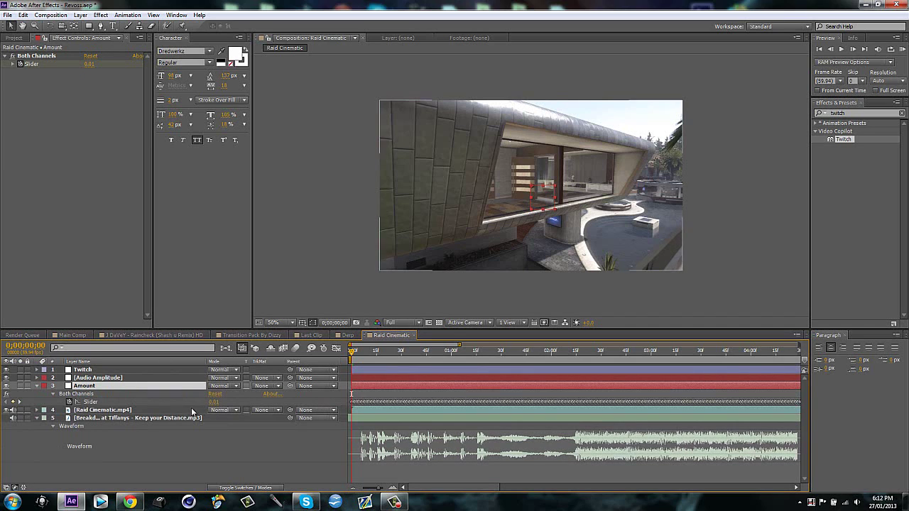
# Give the Amount Slider the expression linear(value,25,70,50,150), reading 50.
pyautogui.keyDown('alt'); pyautogui.click(69, 402); pyautogui.keyUp('alt')
pyautogui.write('linea')
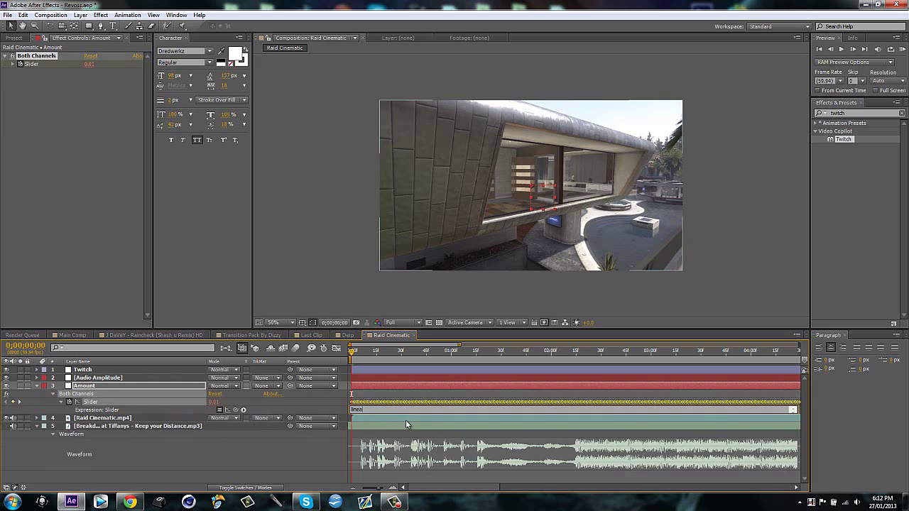
pyautogui.write('r(value,25,70,50,150')
pyautogui.click(253, 468)
pyautogui.click(377, 385)
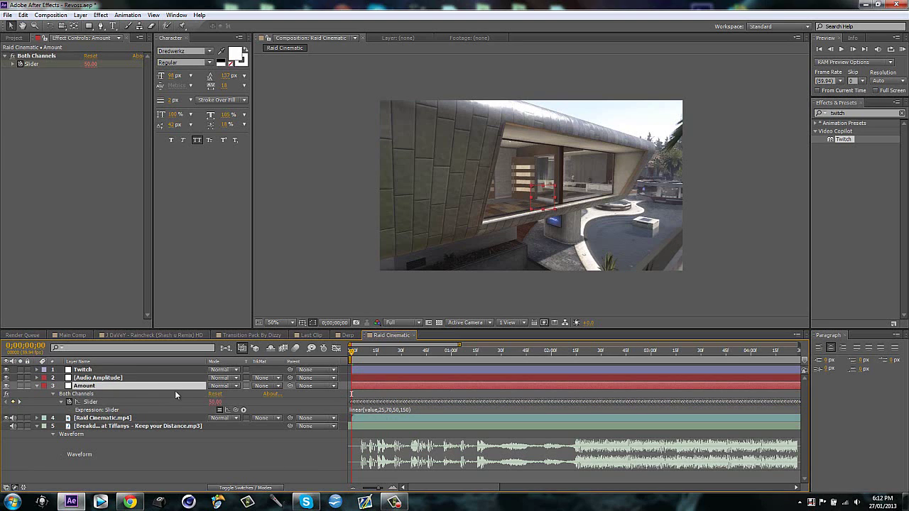
# Link Twitch's Amount by expression to the Amount layer's Slider.
pyautogui.click(123, 370)
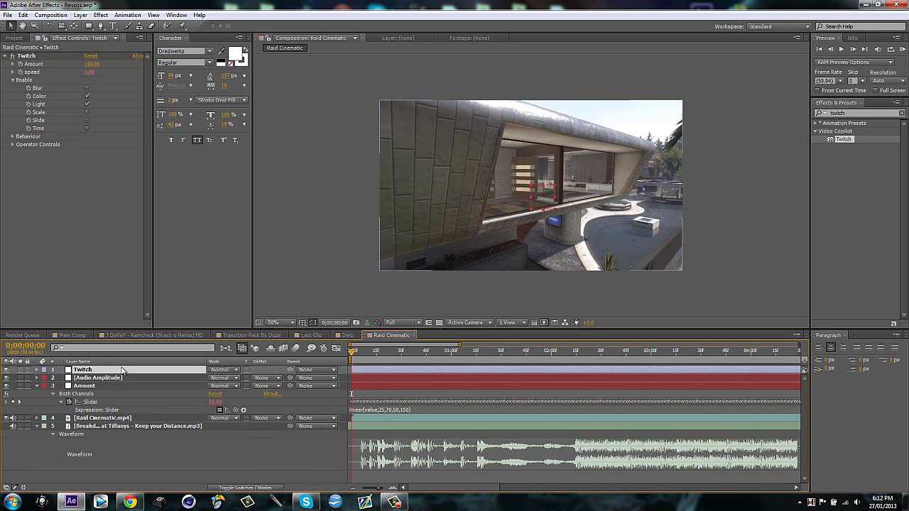
pyautogui.keyDown('alt'); pyautogui.click(20, 64); pyautogui.keyUp('alt')
pyautogui.moveTo(235, 402); pyautogui.dragTo(134, 466)
pyautogui.scroll(-2, 184, 462)
pyautogui.click(163, 480)
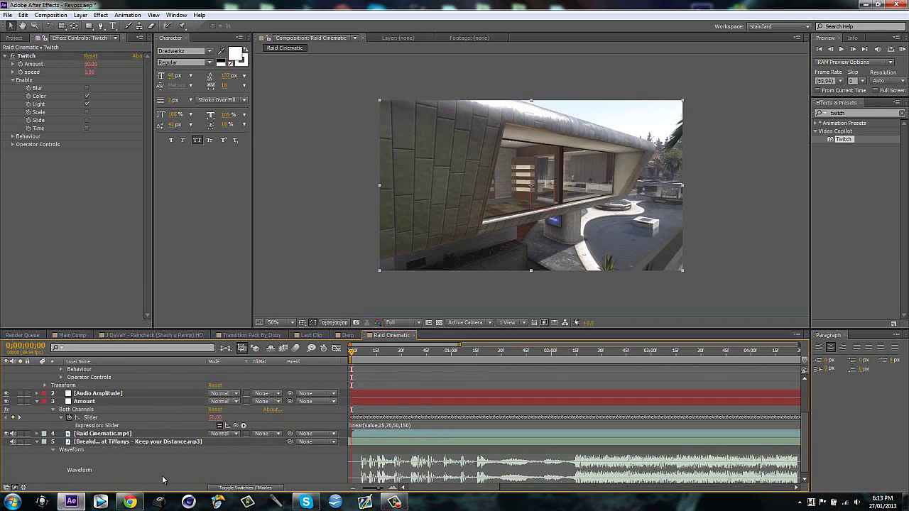
# Check the Amount slider, collapse Twitch's properties, preview the flashes, and add an adjustment layer.
pyautogui.click(84, 401)
pyautogui.scroll(4, 135, 394)
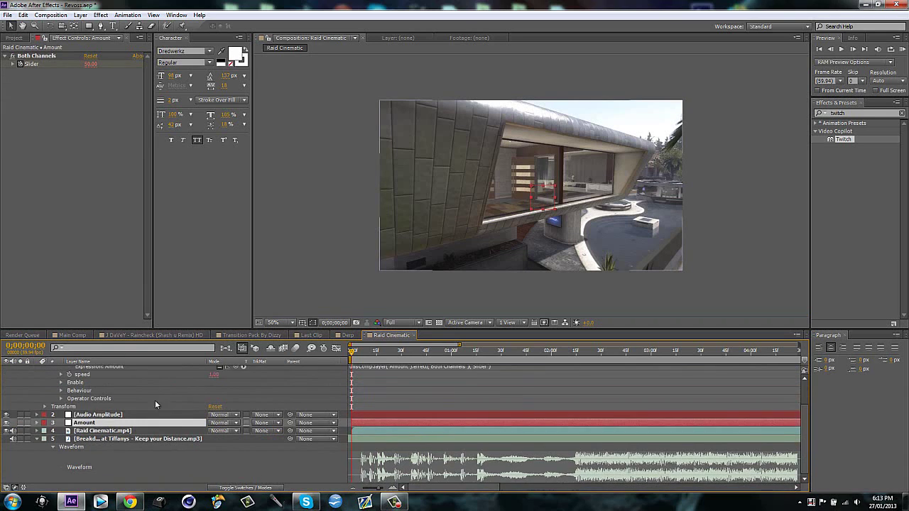
pyautogui.click(94, 370)
pyautogui.press('e')
pyautogui.press('e')
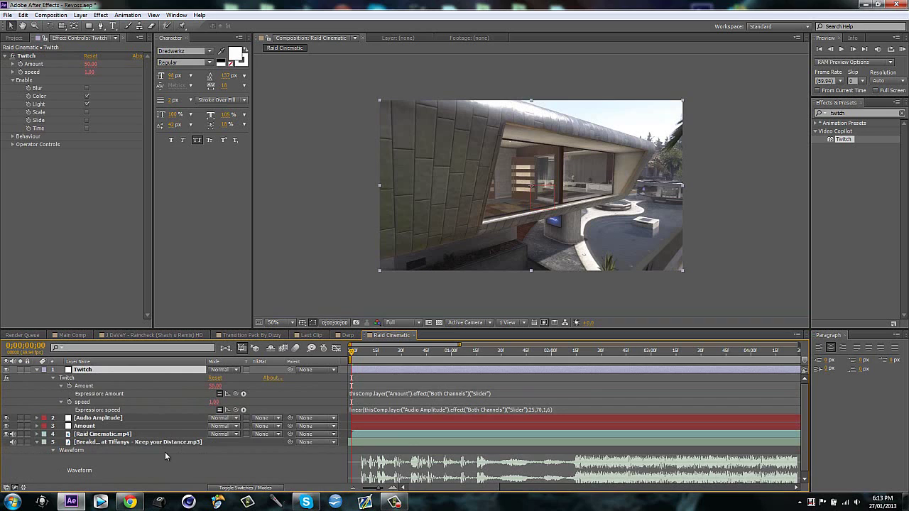
pyautogui.press('e')
pyautogui.press('e')
pyautogui.click(170, 469)
pyautogui.moveTo(353, 351); pyautogui.dragTo(699, 362)
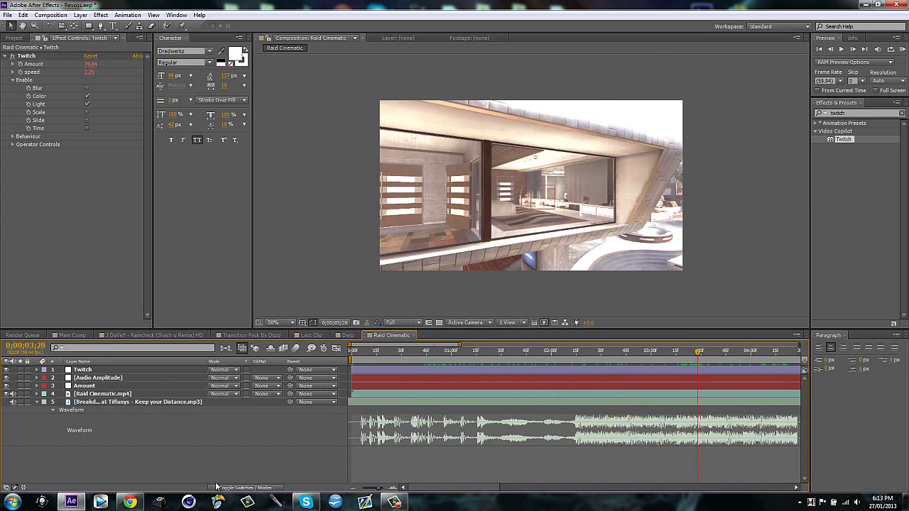
pyautogui.hotkey('ctrl', 'alt', 'y')
# Rename the new adjustment layer to Looks.
pyautogui.press('Return')
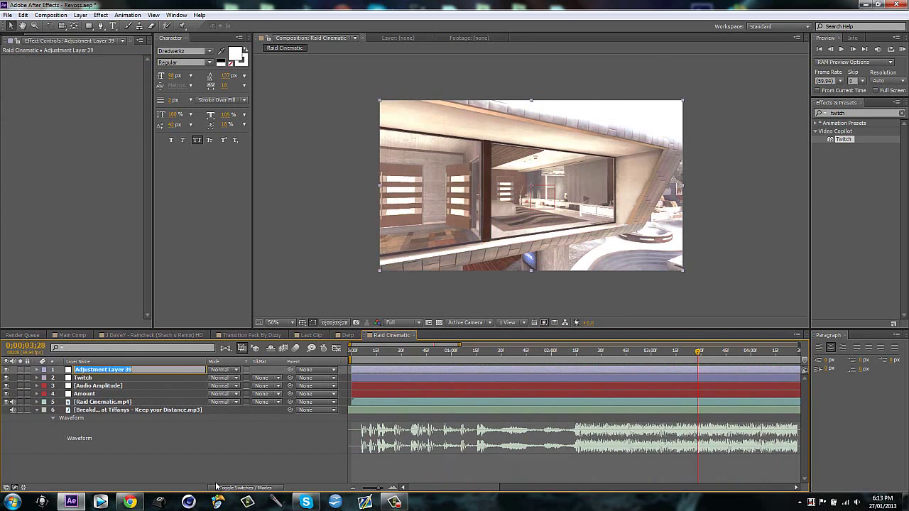
pyautogui.write('Looks')
pyautogui.press('Return')
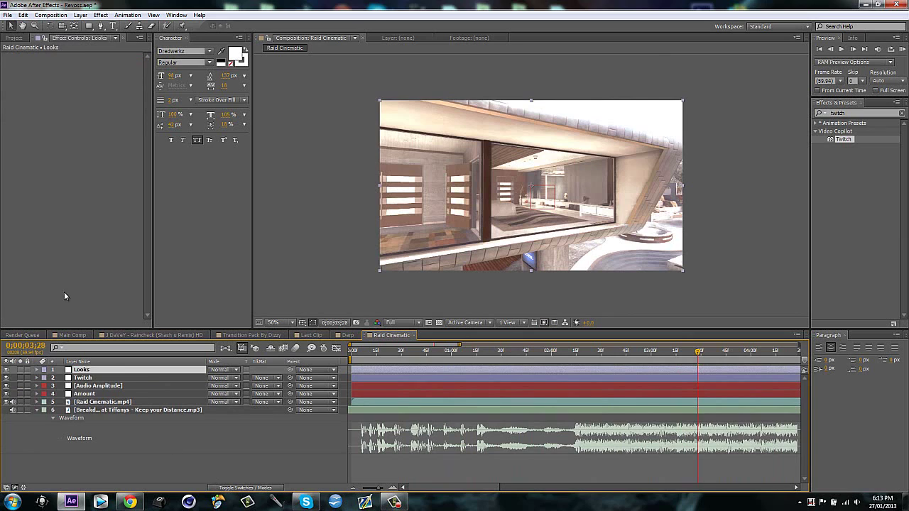
# Apply Magic Bullet Looks to the Looks layer with the Trapped Gold preset.
pyautogui.doubleClick(855, 113)
pyautogui.press('BackSpace')
pyautogui.write('l')
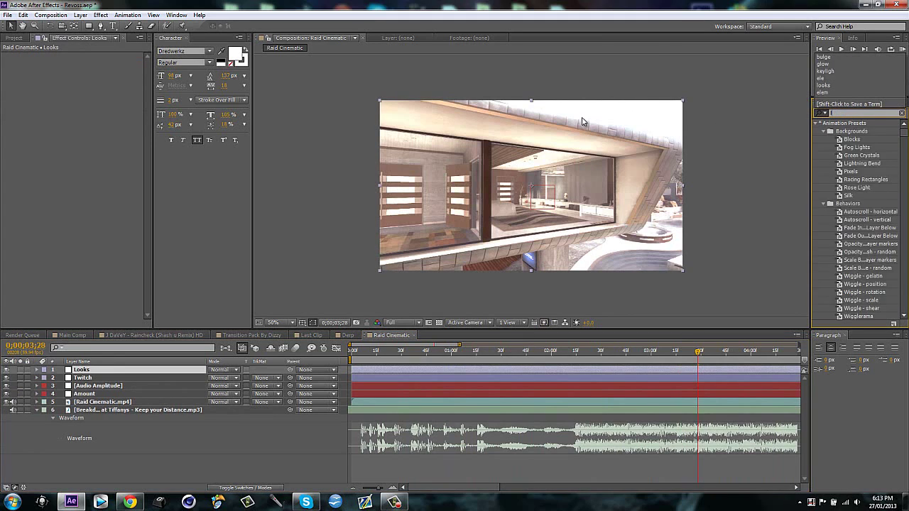
pyautogui.write('ook')
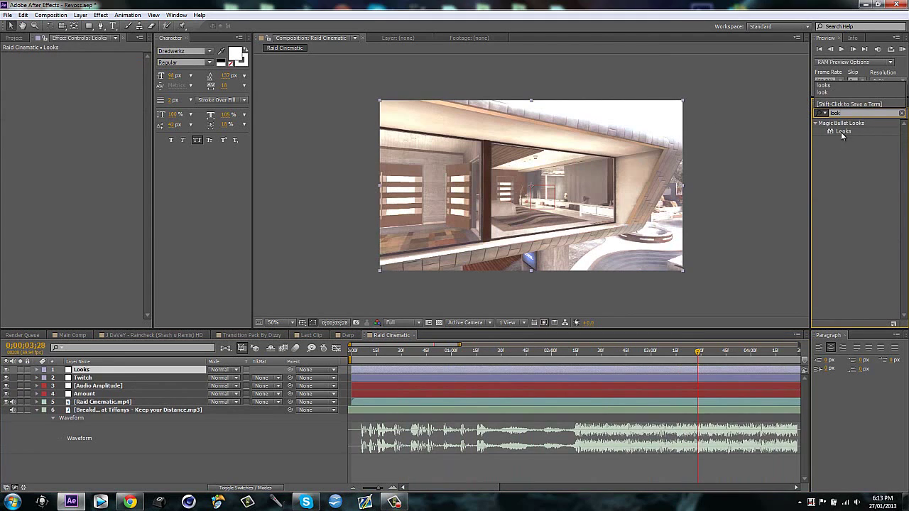
pyautogui.moveTo(841, 132); pyautogui.dragTo(531, 192)
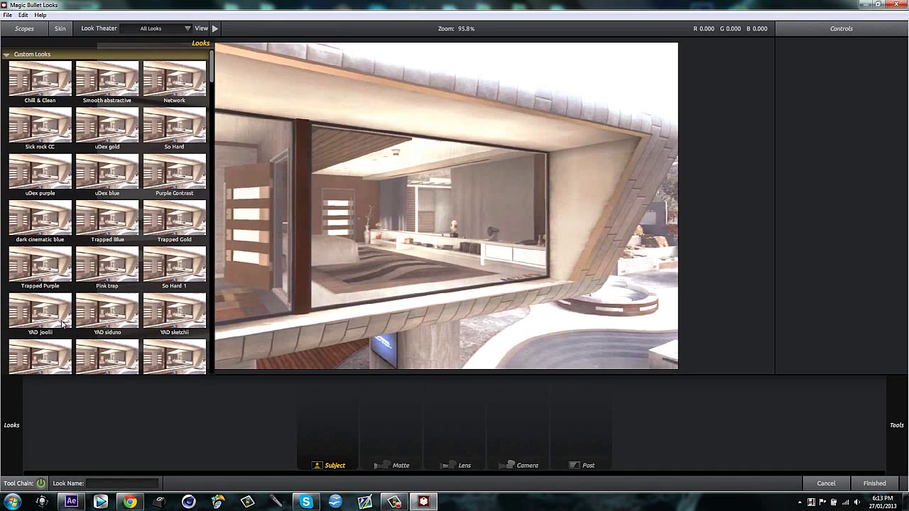
pyautogui.click(183, 219)
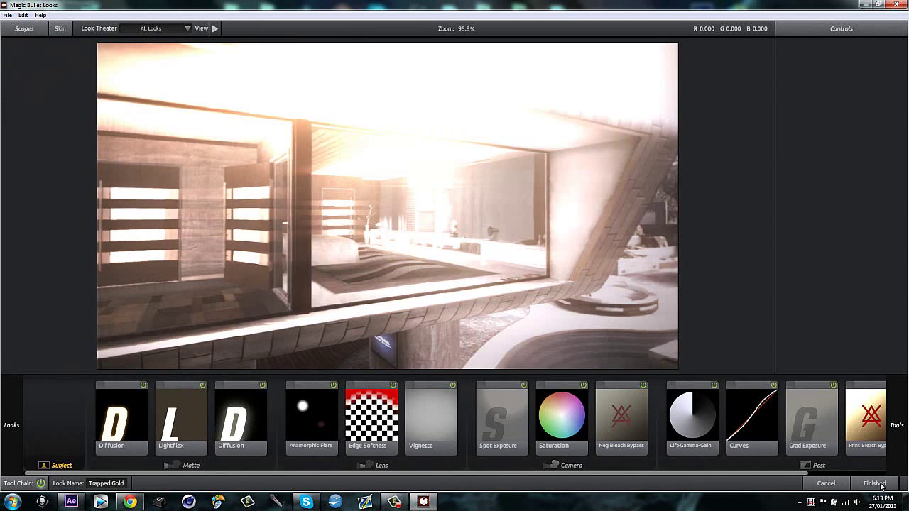
pyautogui.click(876, 484)
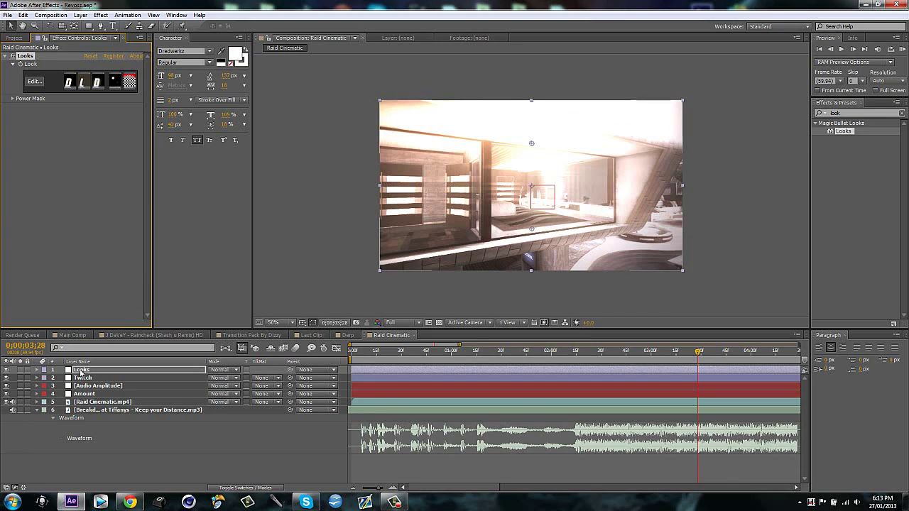
# Move the Looks layer below Twitch and show the layer switch columns.
pyautogui.moveTo(81, 371)
pyautogui.mouseDown()
pyautogui.moveTo(82, 383)
pyautogui.moveTo(81, 370)
pyautogui.mouseUp()
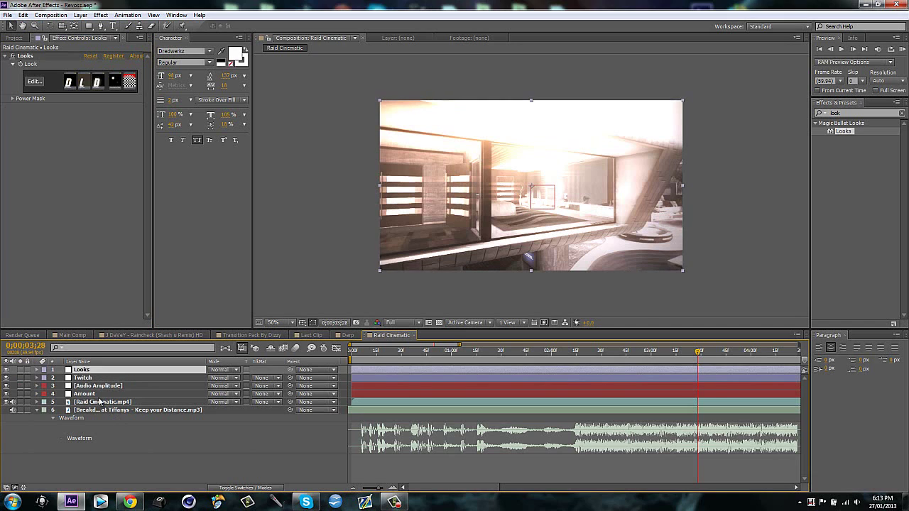
pyautogui.moveTo(86, 374); pyautogui.dragTo(82, 383)
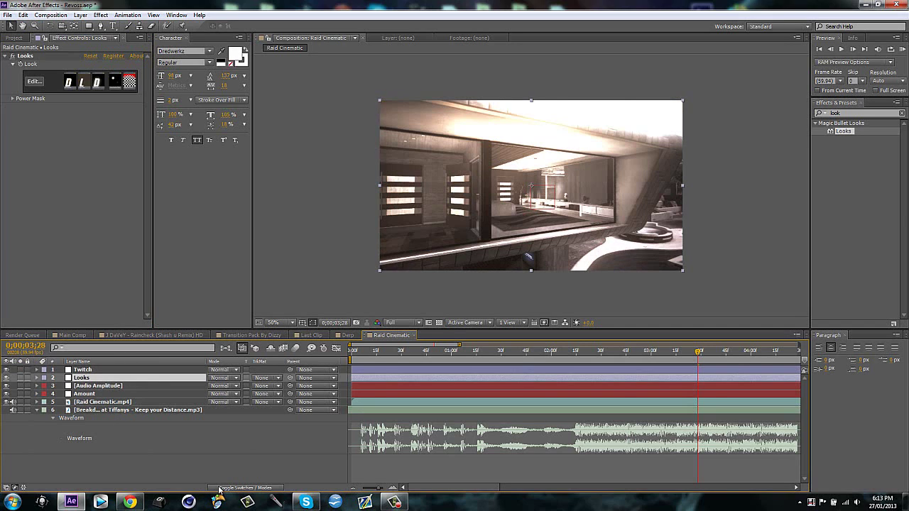
pyautogui.click(220, 488)
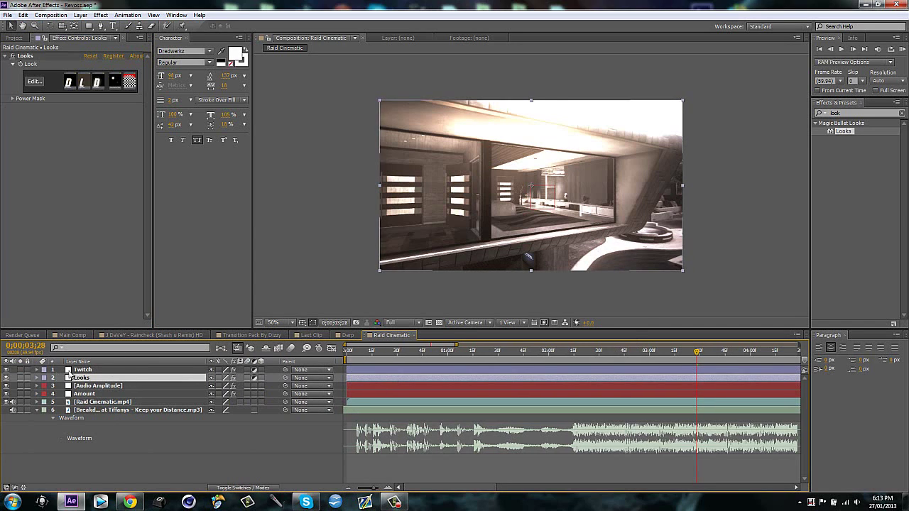
# Around two seconds, toggle the Looks grade off and on to compare, then scrub back.
pyautogui.click(610, 352)
pyautogui.moveTo(611, 353); pyautogui.dragTo(660, 351)
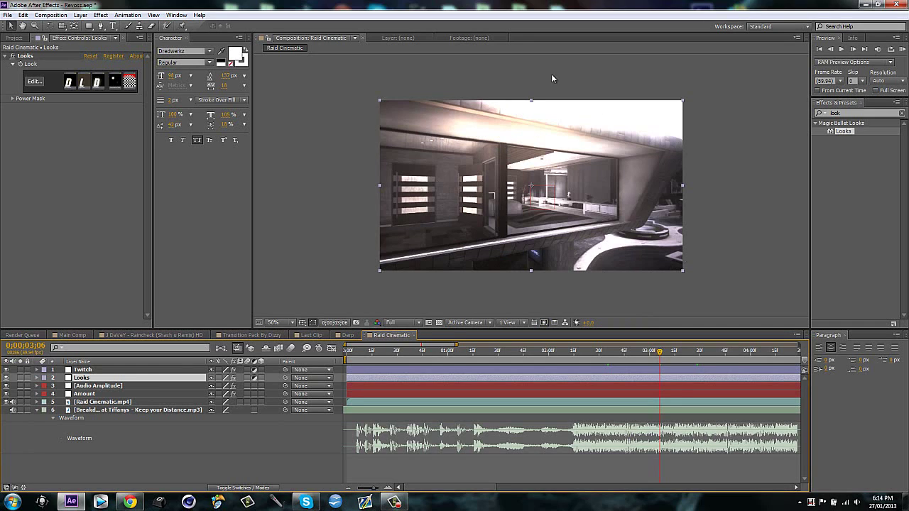
pyautogui.click(7, 378)
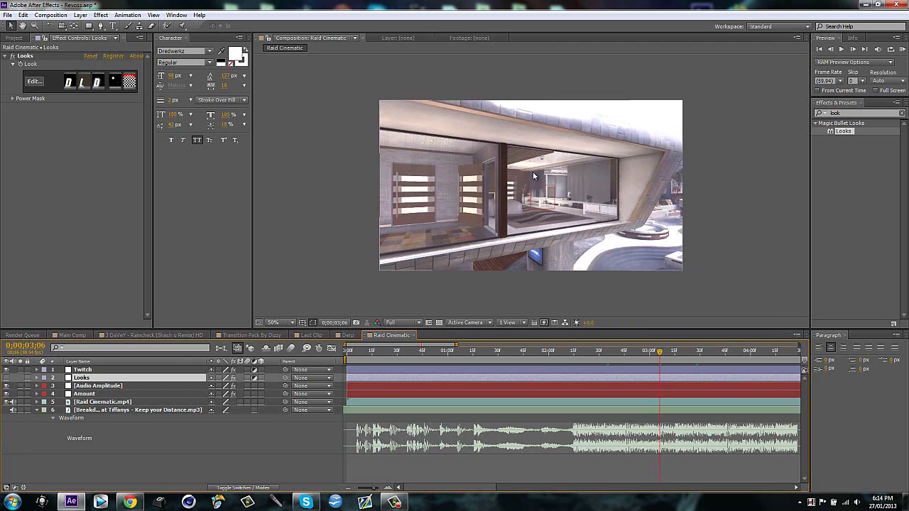
pyautogui.click(7, 378)
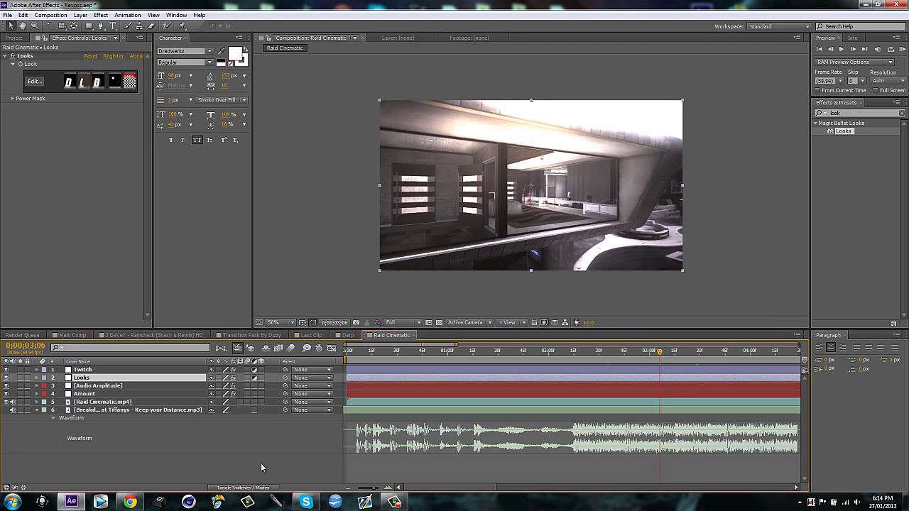
pyautogui.moveTo(415, 350); pyautogui.dragTo(563, 361)
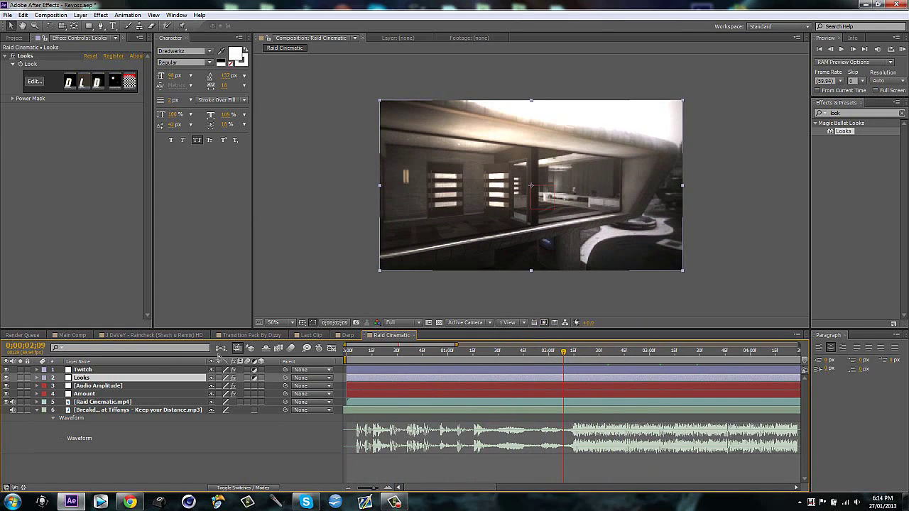
# Review Twitch's speed expression and preview the music-driven flashes from the start.
pyautogui.click(105, 370)
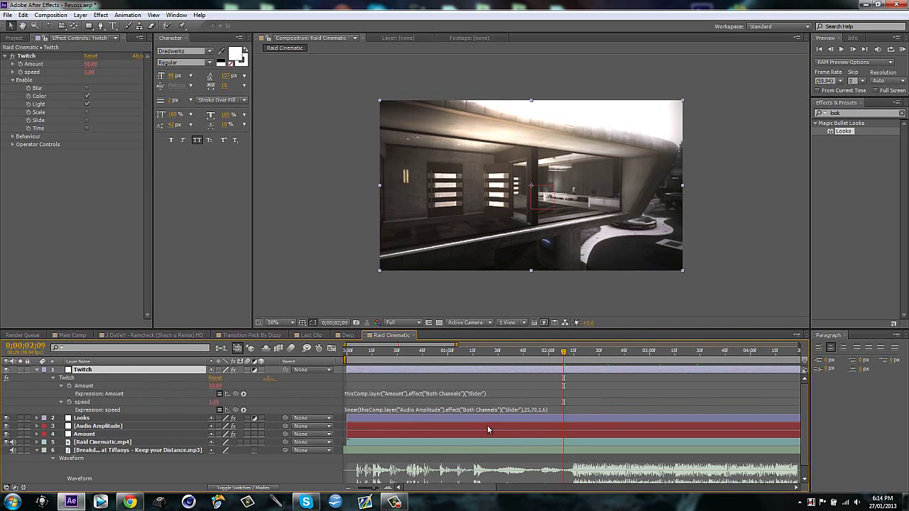
pyautogui.moveTo(562, 358); pyautogui.dragTo(380, 382)
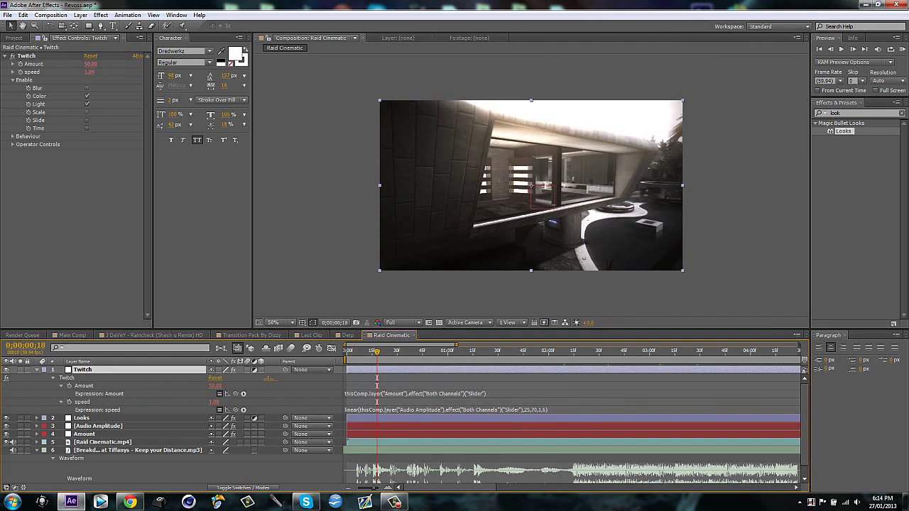
pyautogui.click(546, 410)
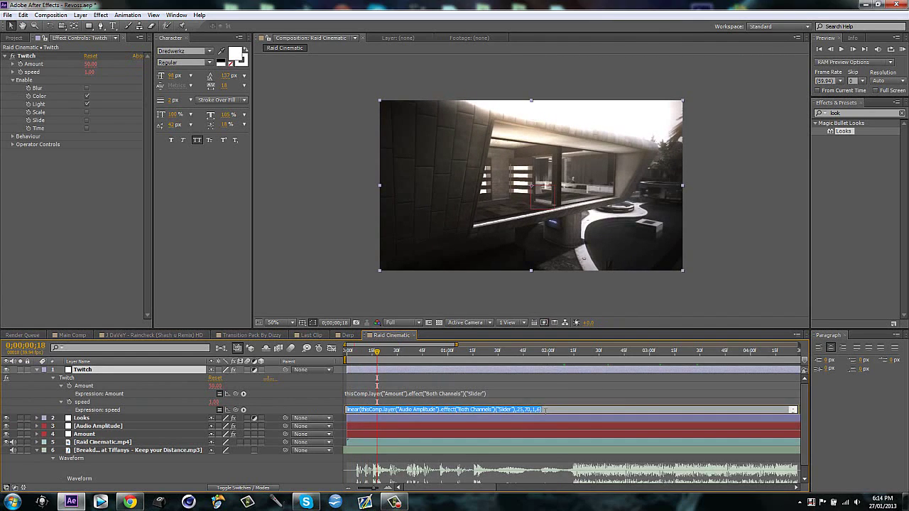
pyautogui.click(543, 410)
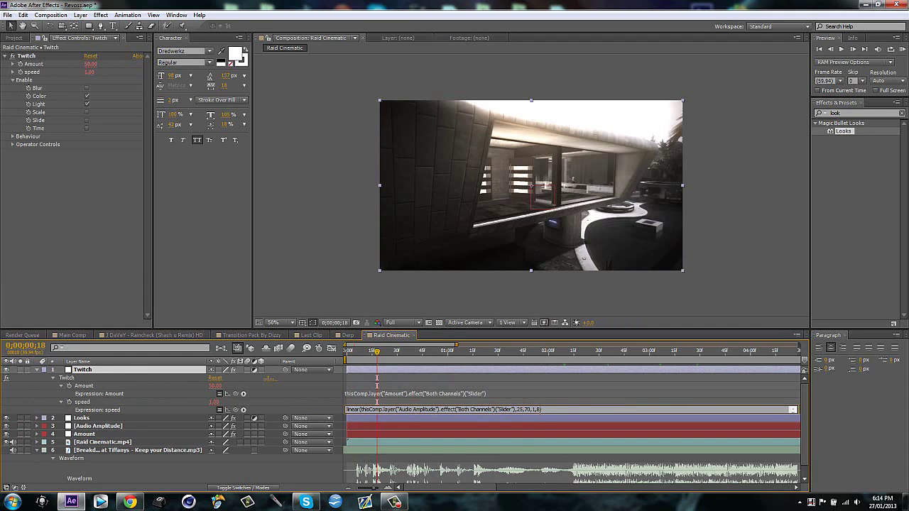
pyautogui.moveTo(390, 351); pyautogui.dragTo(544, 352)
pyautogui.press('KP_0')
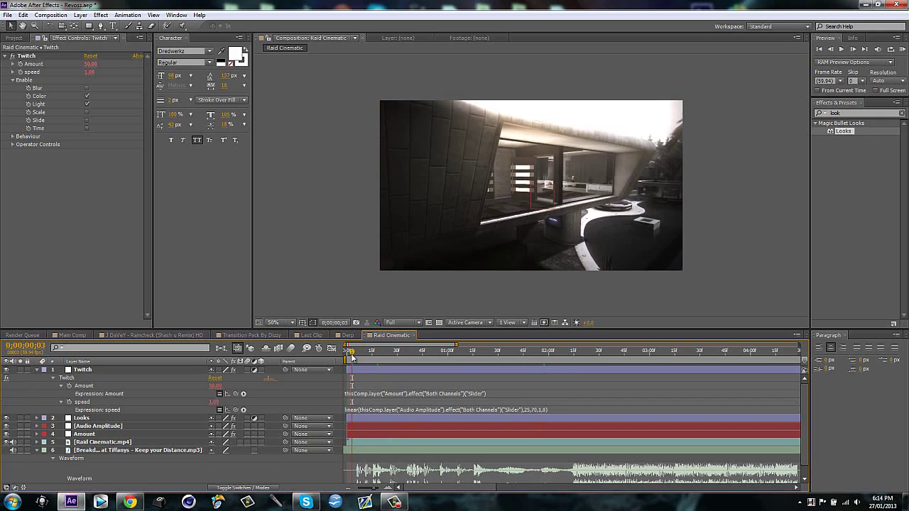
pyautogui.moveTo(353, 354); pyautogui.dragTo(620, 351)
pyautogui.click(105, 370)
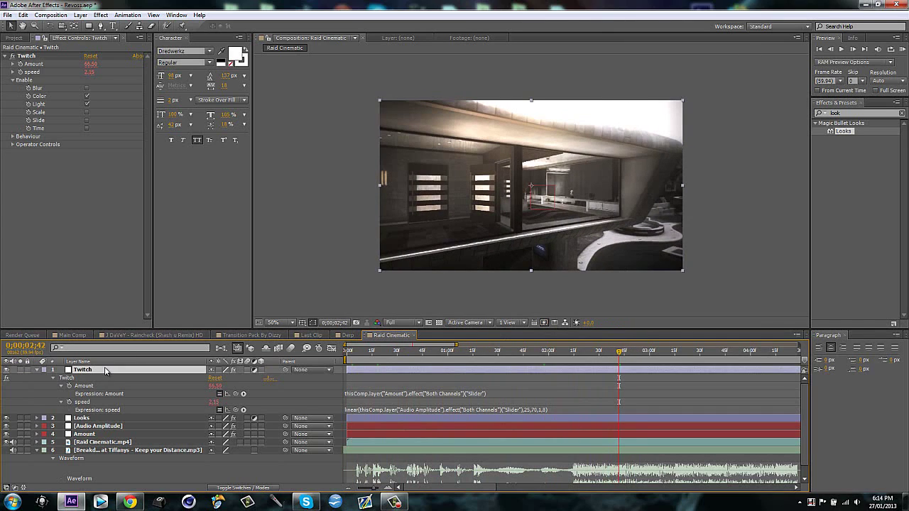
# Collapse Twitch's expressions and add a new adjustment layer named Thresold.
pyautogui.press('u')
pyautogui.click(143, 457)
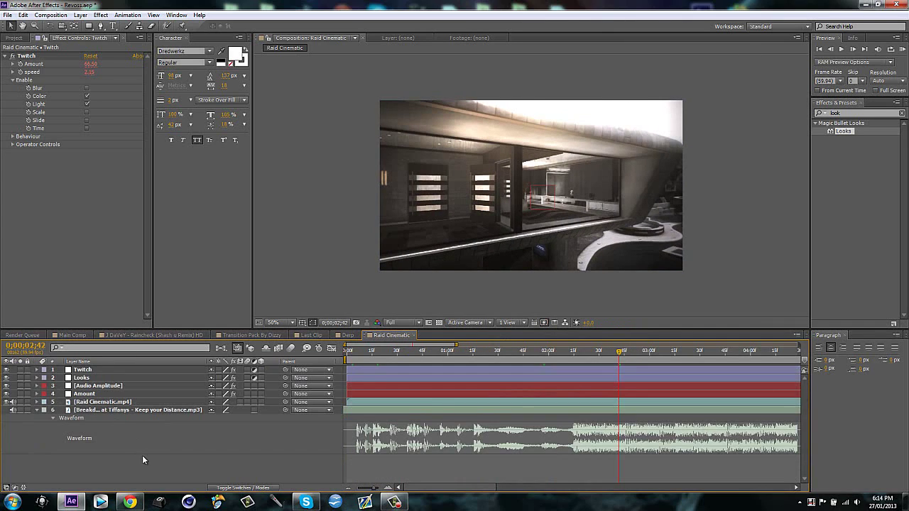
pyautogui.hotkey('ctrl', 'alt', 'y')
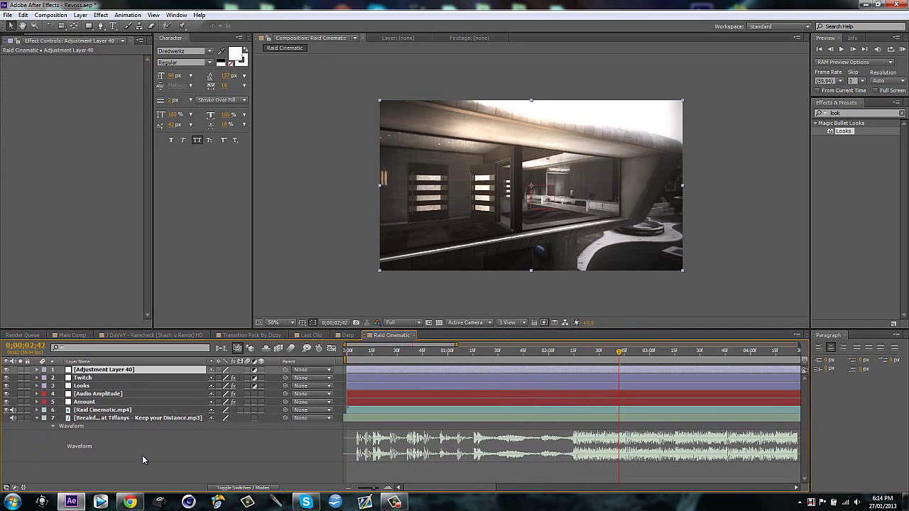
pyautogui.press('Return')
pyautogui.write('Thresold')
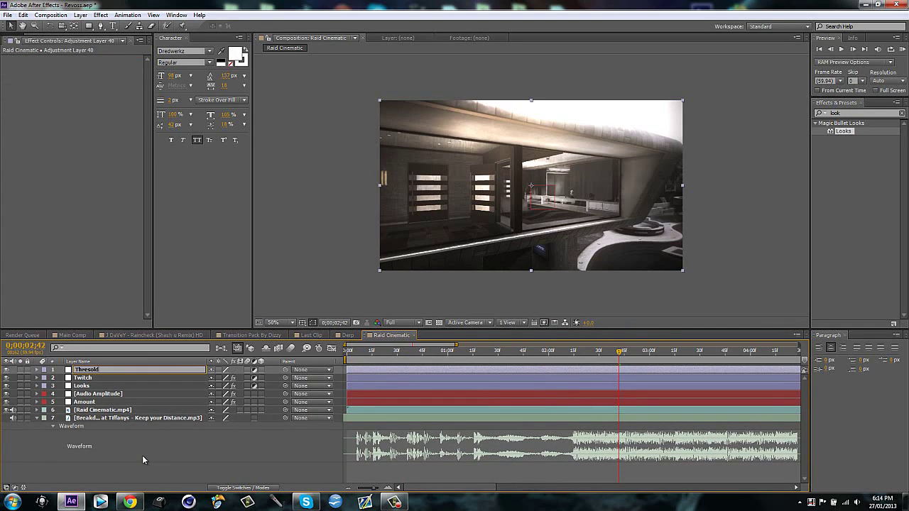
pyautogui.press('Return')
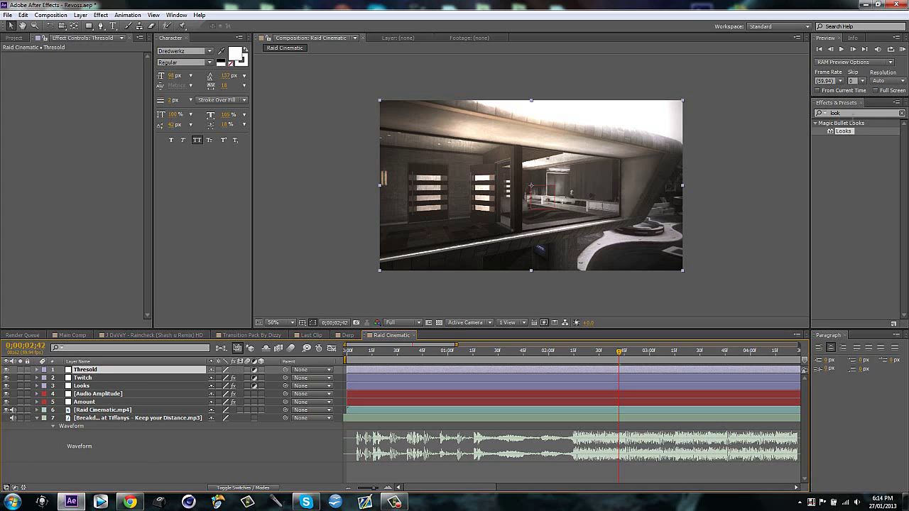
# Apply Threshold to Thresold, raise its Level to 179, and mask it to the frame top.
pyautogui.click(854, 113)
pyautogui.write('thr')
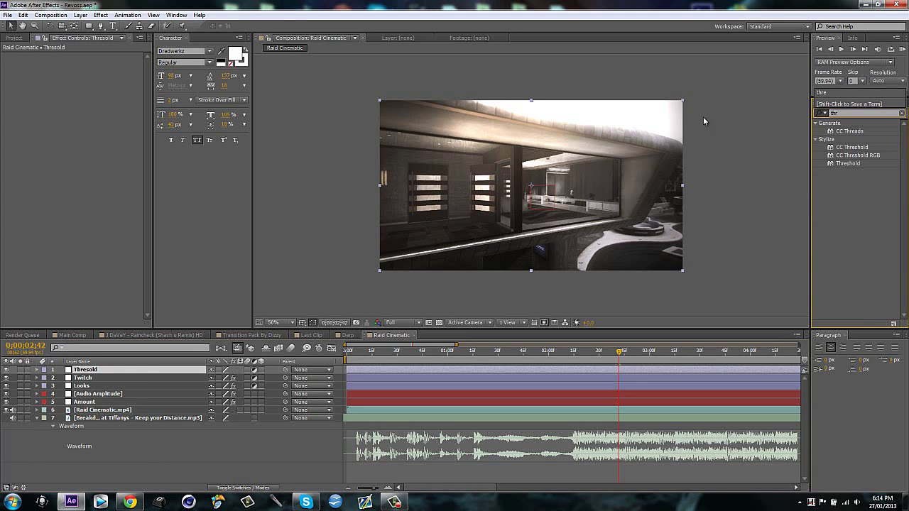
pyautogui.moveTo(851, 164); pyautogui.dragTo(535, 106)
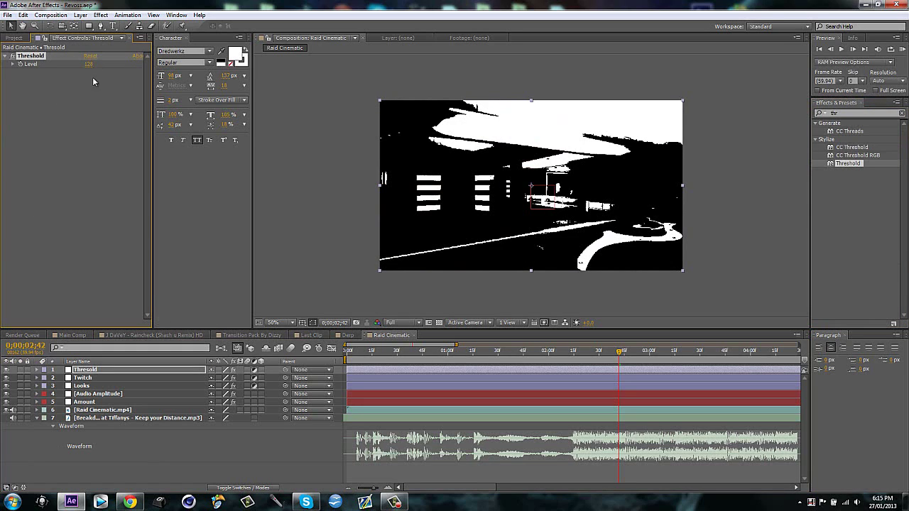
pyautogui.moveTo(96, 64); pyautogui.dragTo(110, 59)
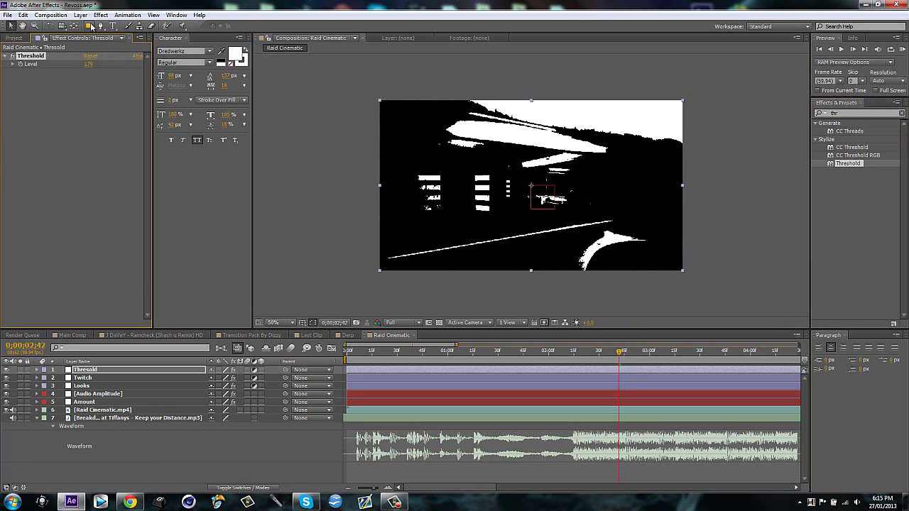
pyautogui.moveTo(369, 95); pyautogui.dragTo(693, 177)
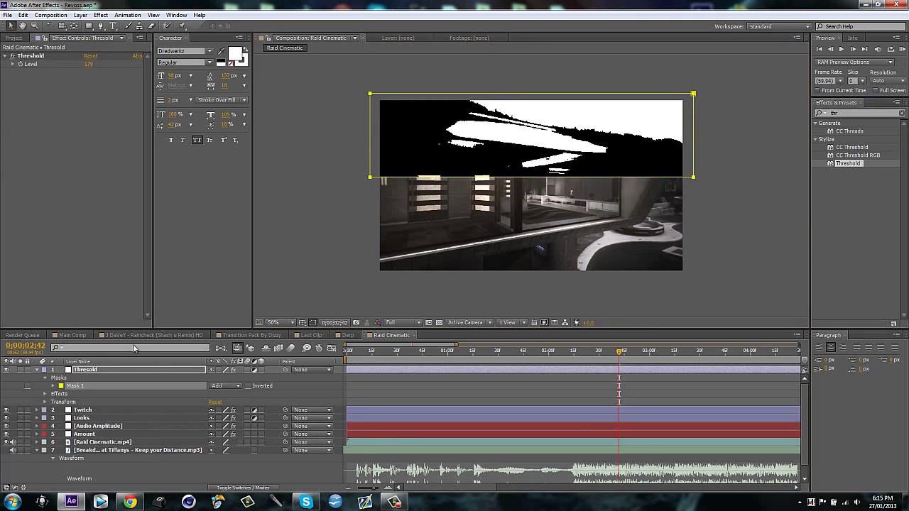
# Set the Thresold layer's Mask 1 feather to 75 pixels.
pyautogui.press('f')
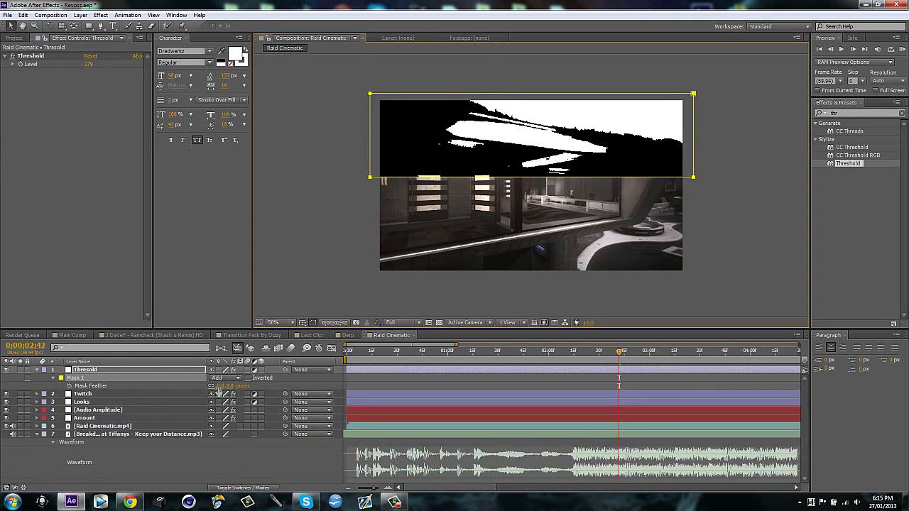
pyautogui.moveTo(219, 392); pyautogui.dragTo(232, 393)
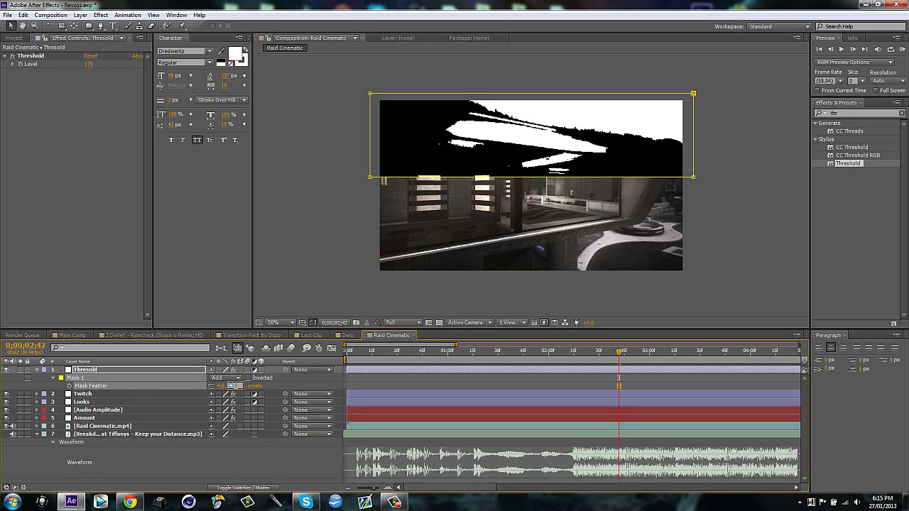
pyautogui.write('75')
pyautogui.press('Return')
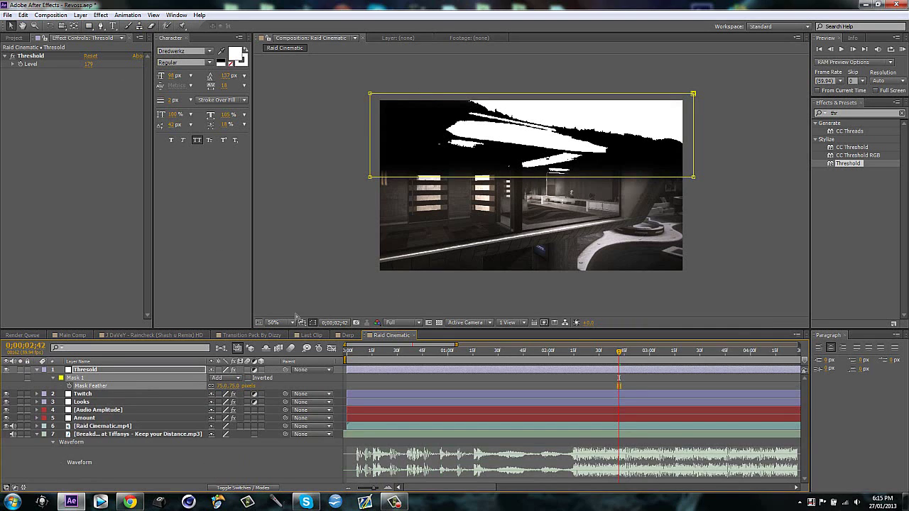
# Hide the Thresold layer and set Twitch's track matte to Luma Matte, then preview.
pyautogui.press('f')
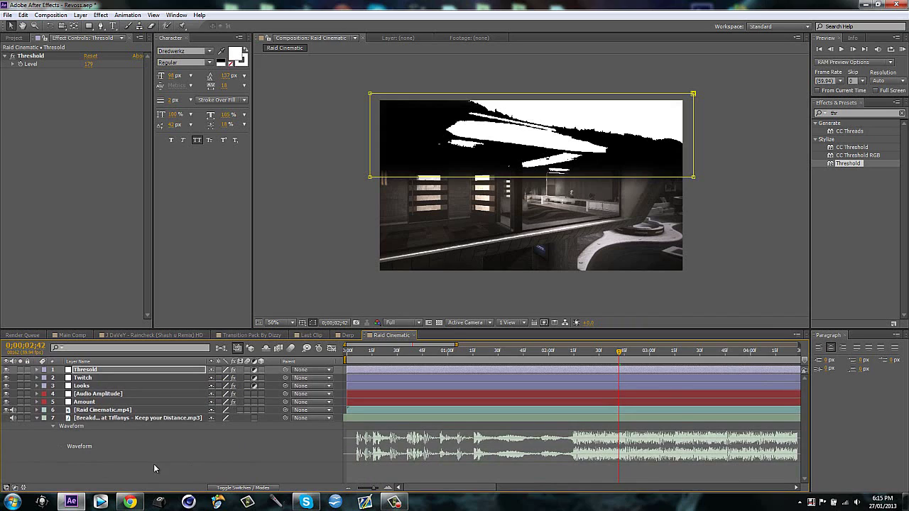
pyautogui.click(154, 469)
pyautogui.click(6, 370)
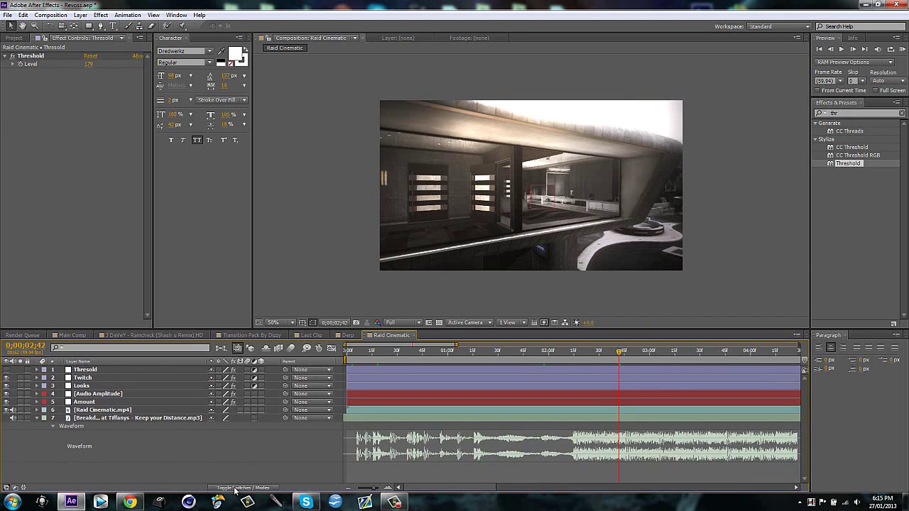
pyautogui.click(235, 488)
pyautogui.click(186, 378)
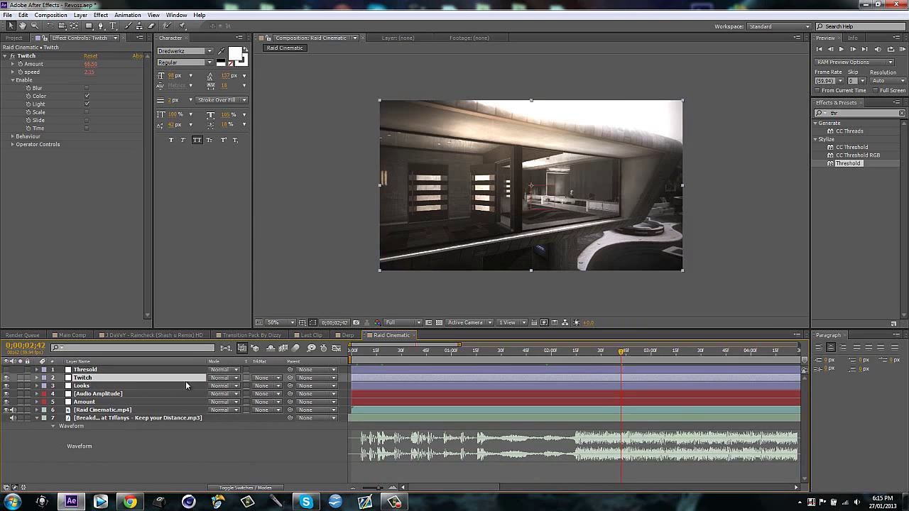
pyautogui.click(269, 385)
pyautogui.click(288, 423)
pyautogui.moveTo(566, 354); pyautogui.dragTo(595, 354)
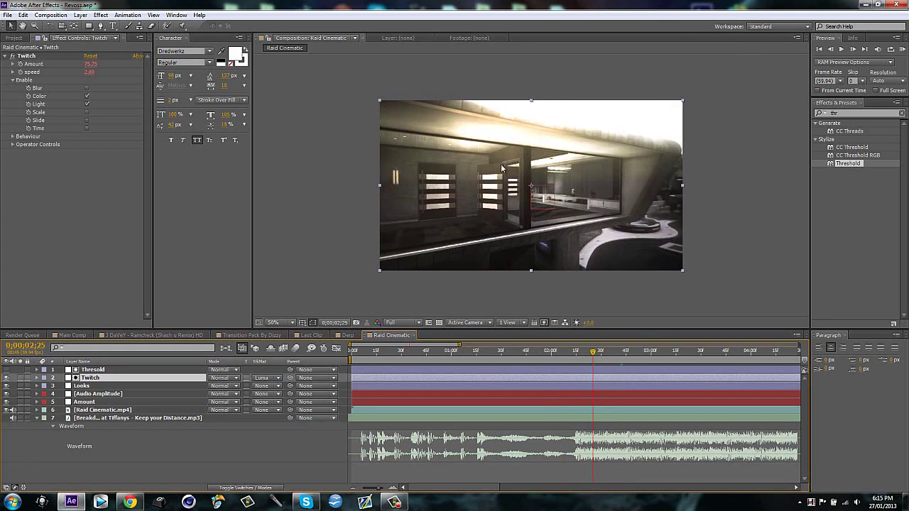
# Raise the Thresold mask feather to 250 pixels and scrub to check the softer matte.
pyautogui.click(93, 369)
pyautogui.press('f')
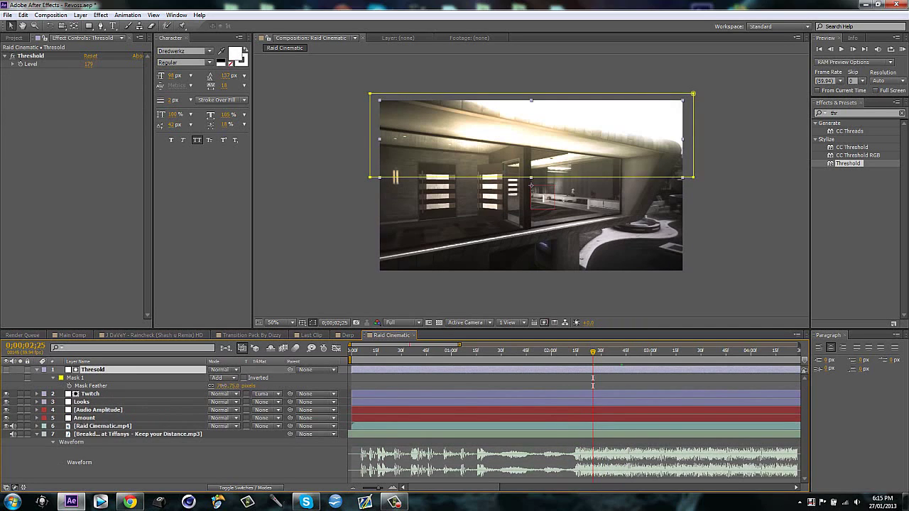
pyautogui.click(222, 386)
pyautogui.press('Return')
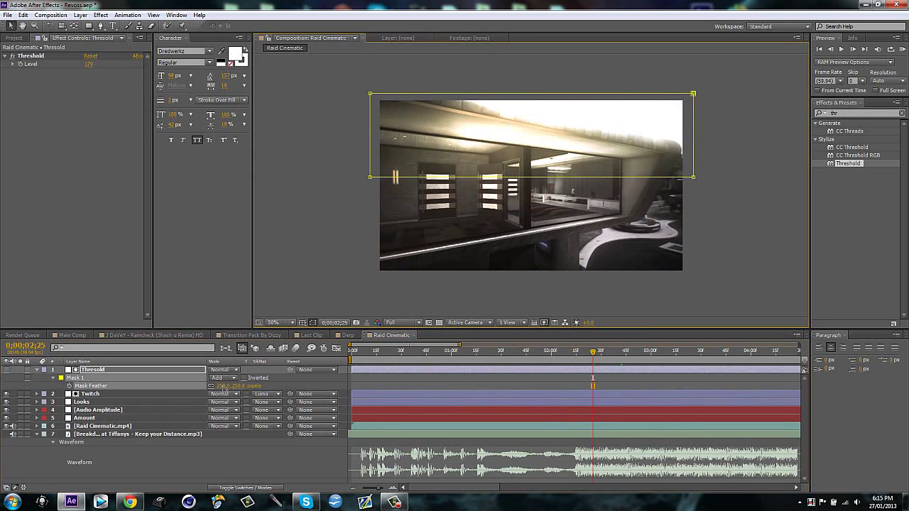
pyautogui.click(232, 454)
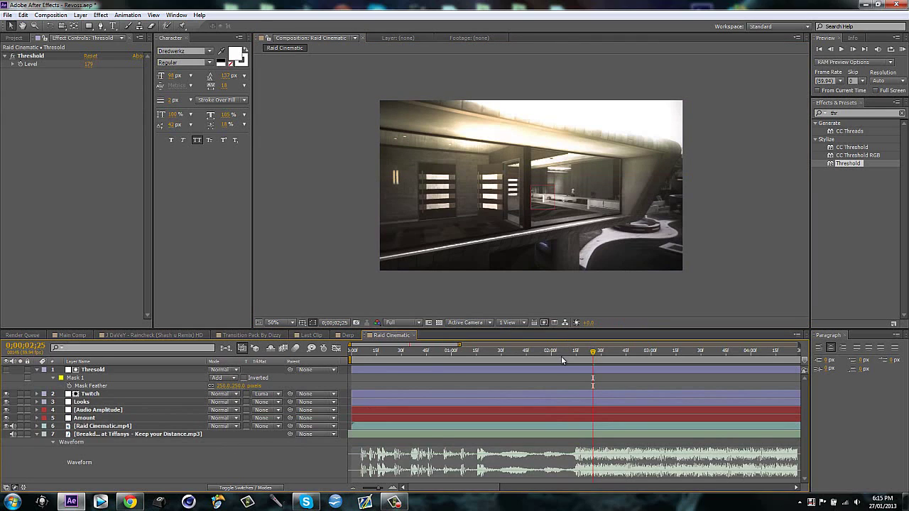
pyautogui.moveTo(589, 353); pyautogui.dragTo(662, 335)
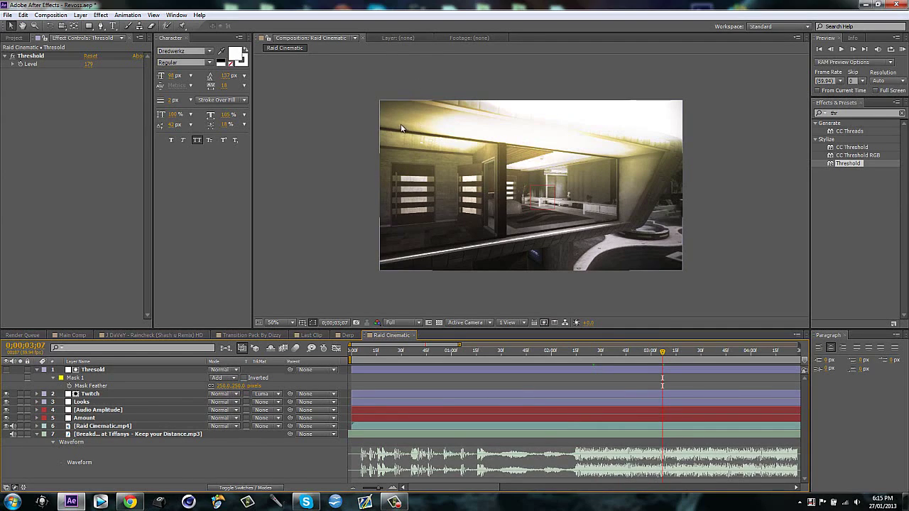
pyautogui.click(102, 373)
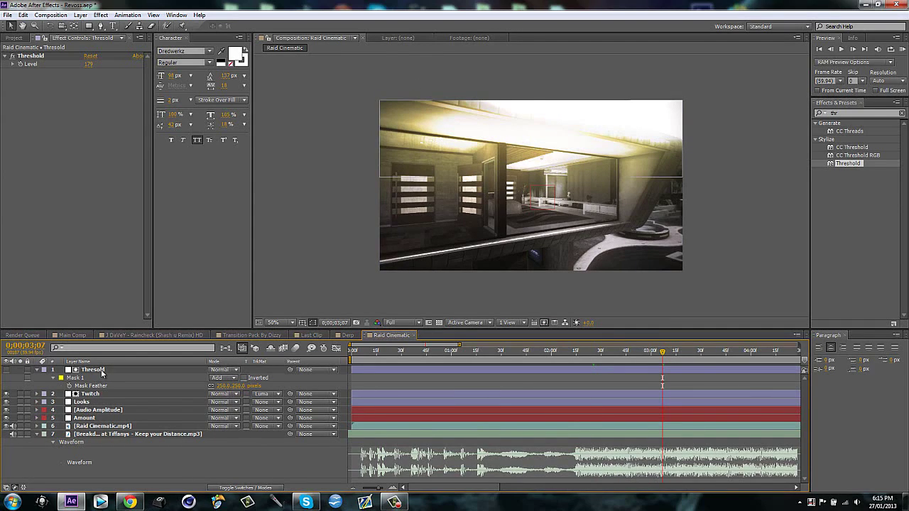
pyautogui.press('f')
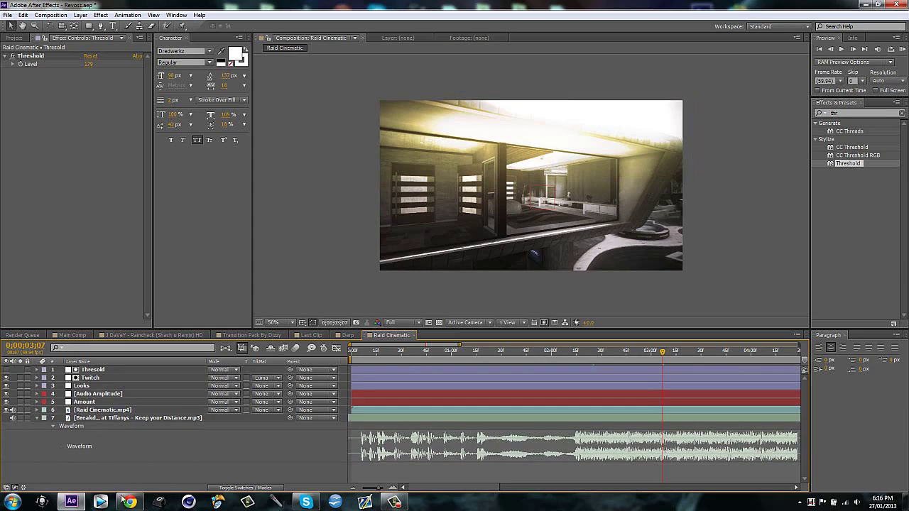
# Minimize After Effects and briefly view the YouTube channel's uploads page in Chrome.
pyautogui.press('super+d')
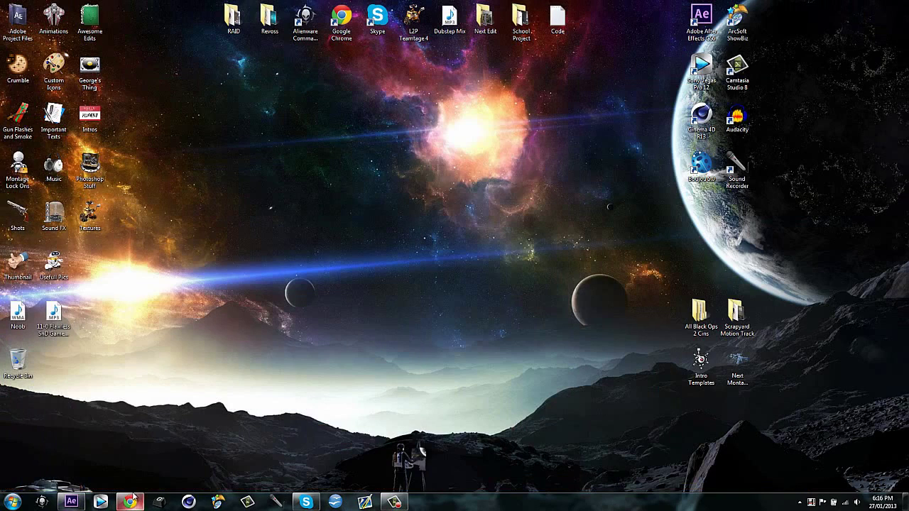
pyautogui.moveTo(136, 505)
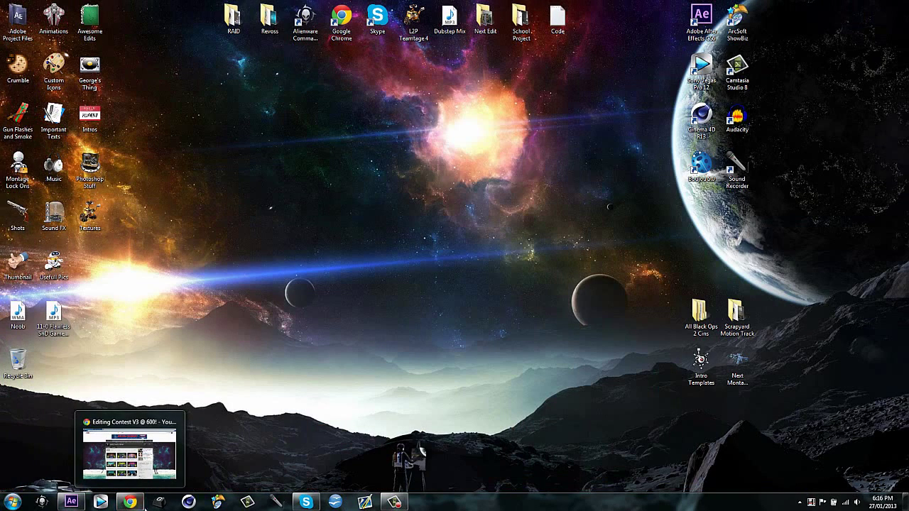
pyautogui.click(135, 505)
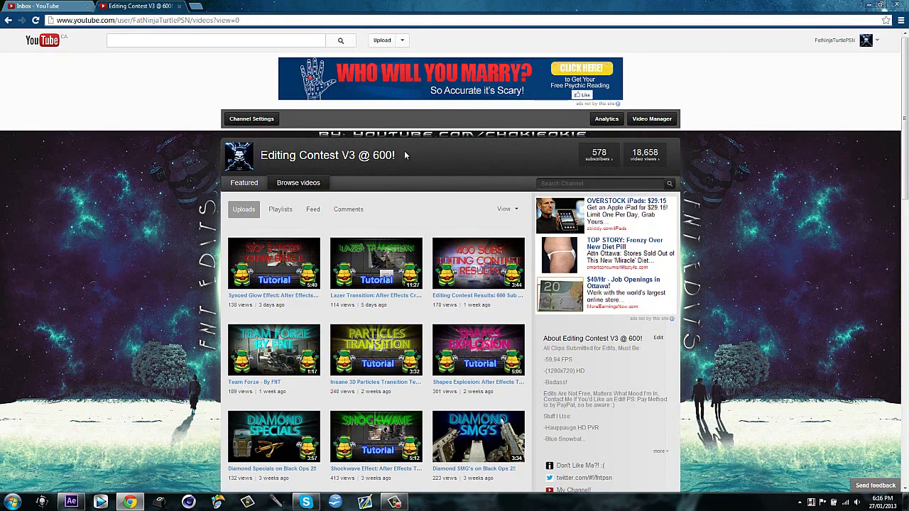
pyautogui.moveTo(223, 158); pyautogui.dragTo(380, 155)
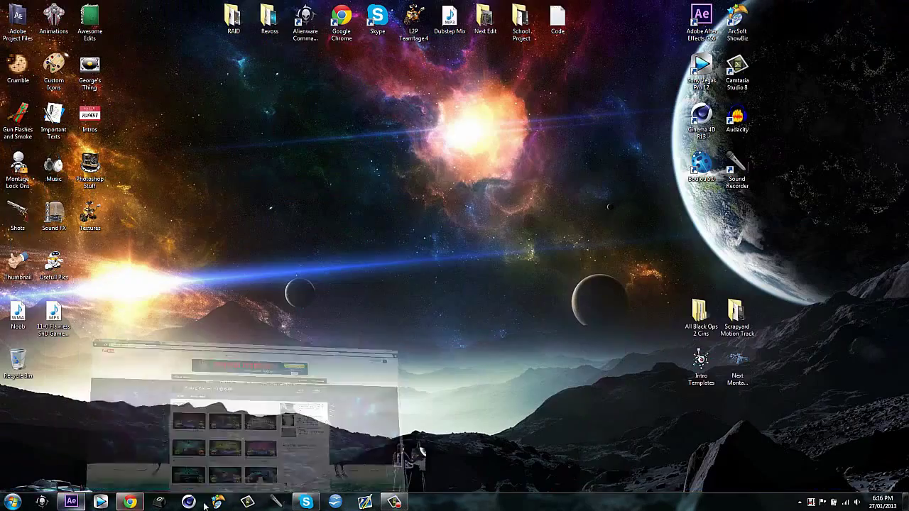